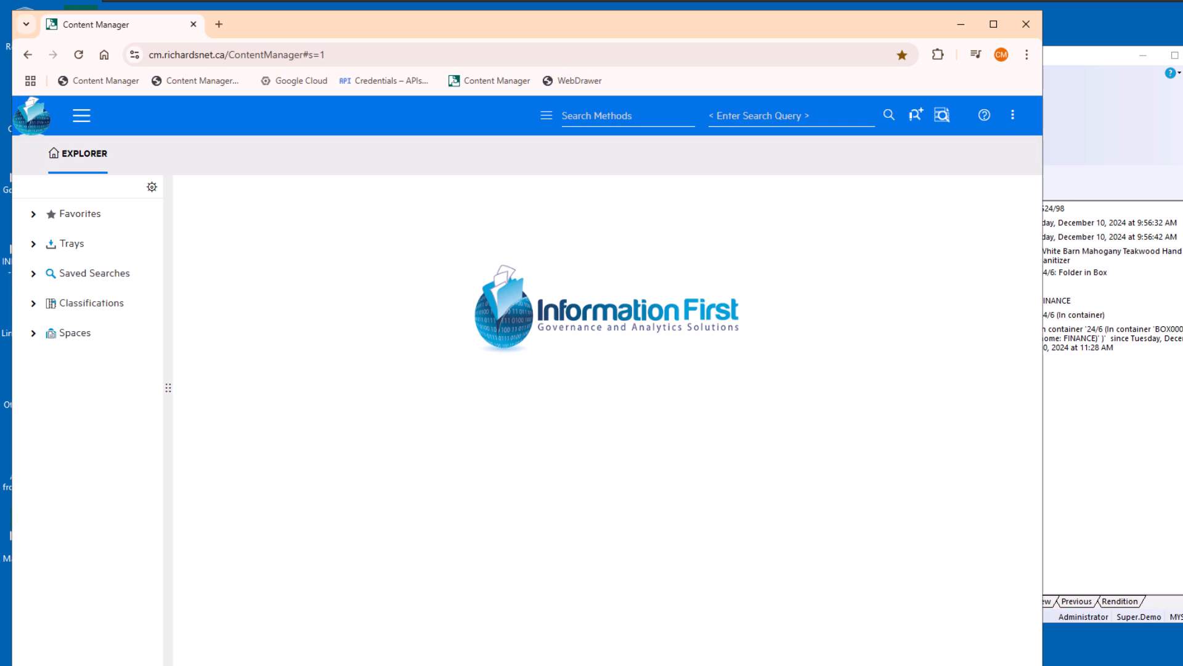
- Run the All search method to list every record, and count the total results
click(582, 115)
text(all)
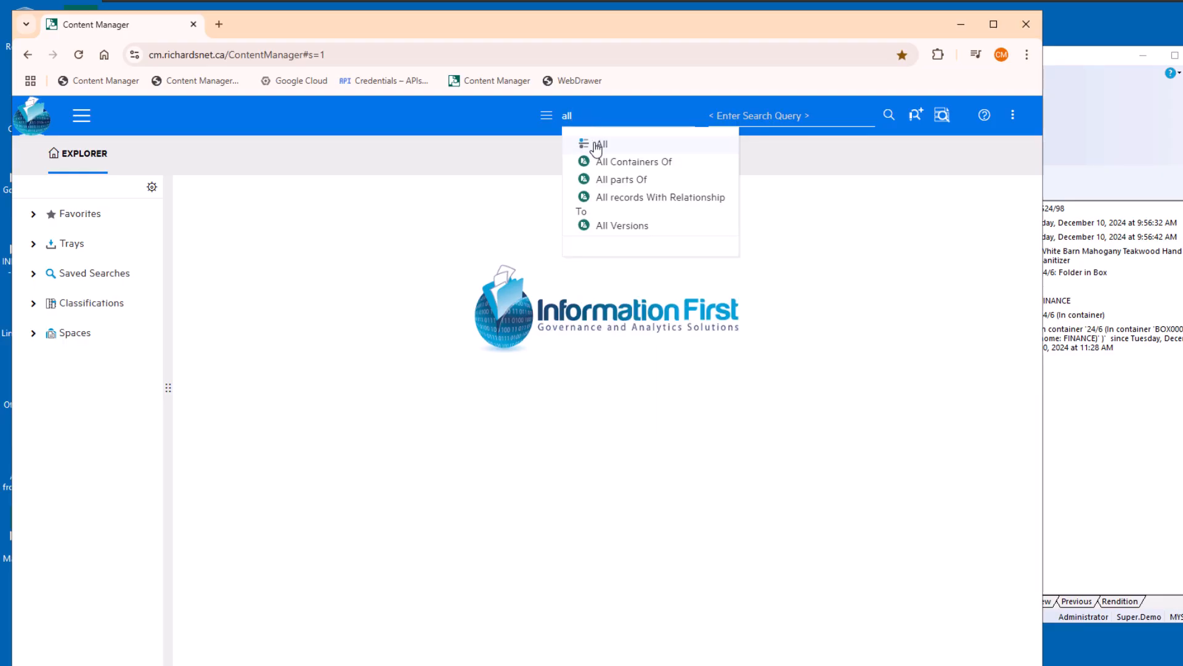
click(596, 144)
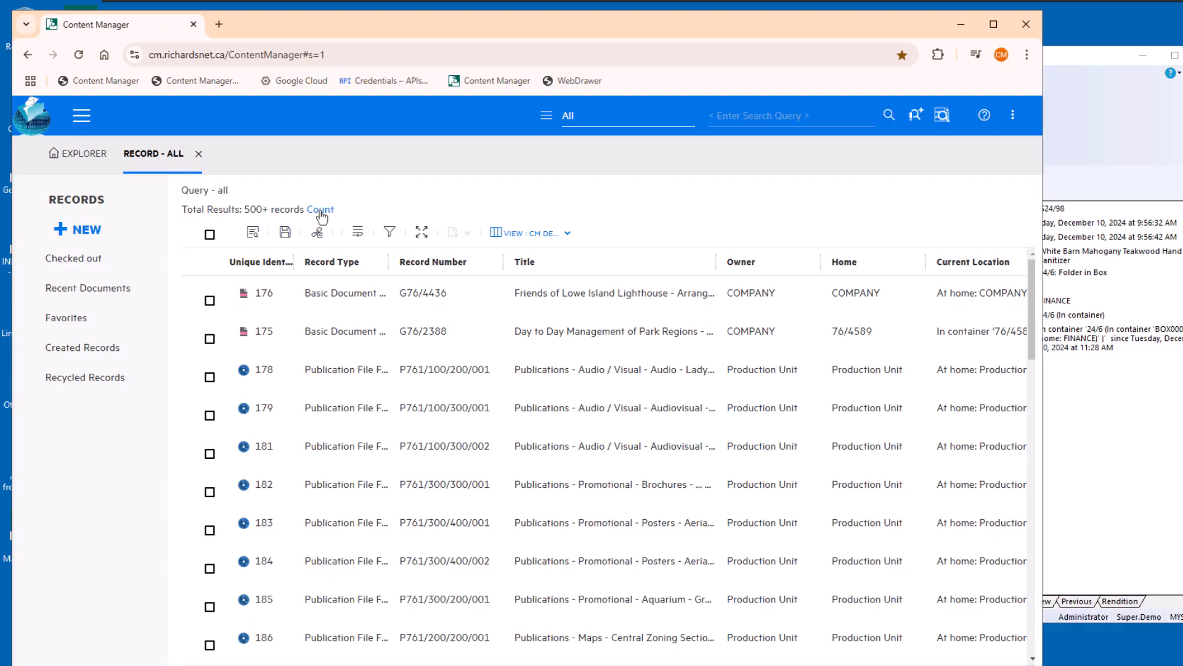
click(320, 210)
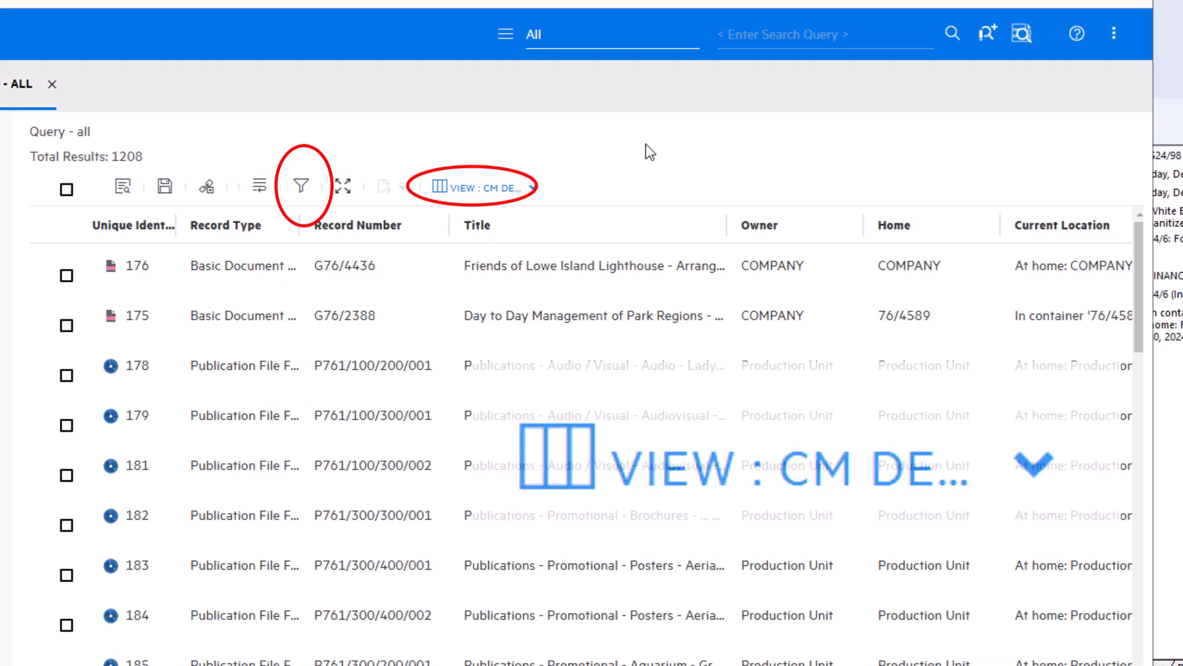
- Filter the results to the record types Folder with Content and Standard Folder
click(300, 195)
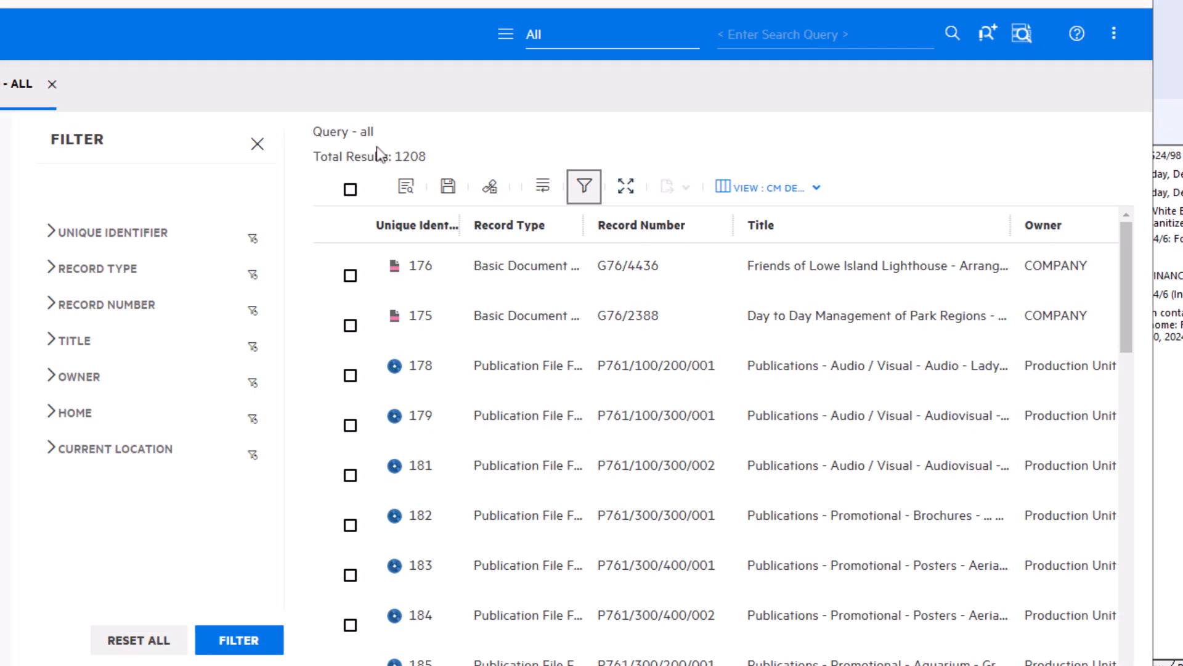
click(53, 272)
click(70, 313)
text(folder)
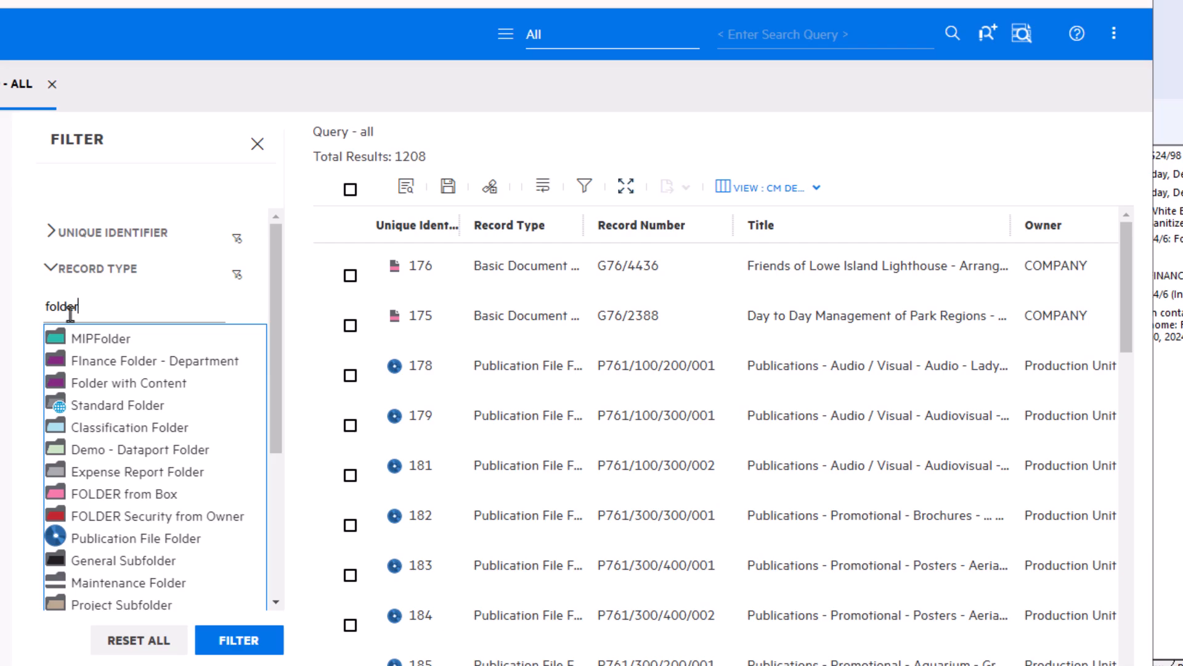
click(123, 387)
click(133, 333)
text(folder)
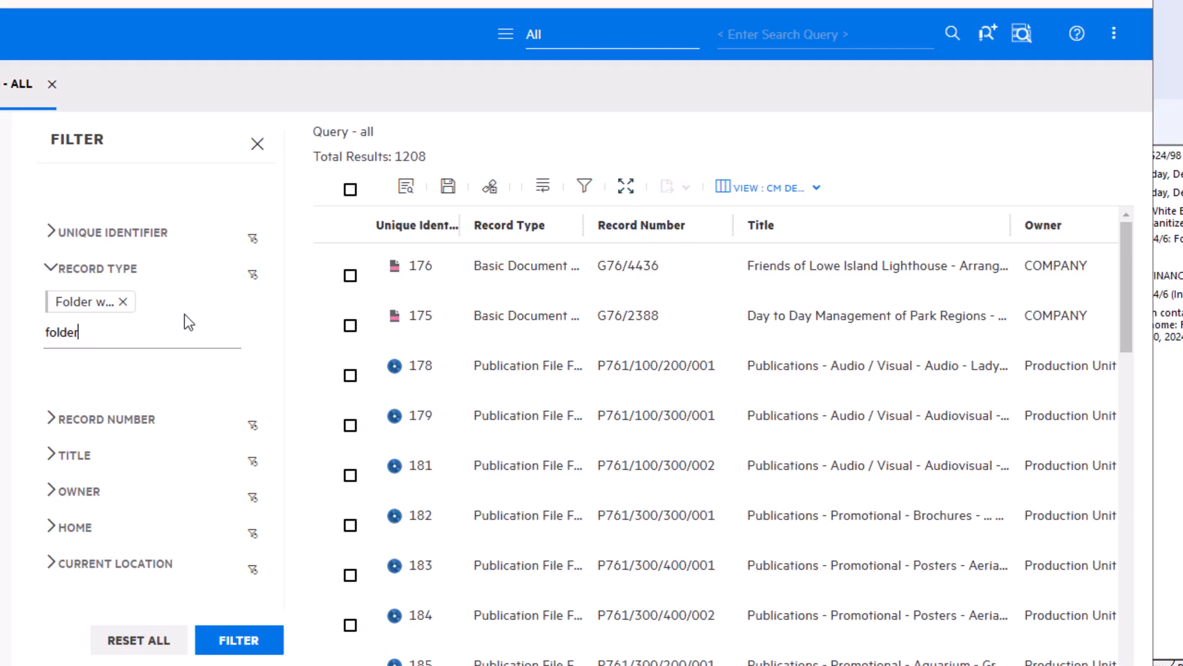
click(143, 431)
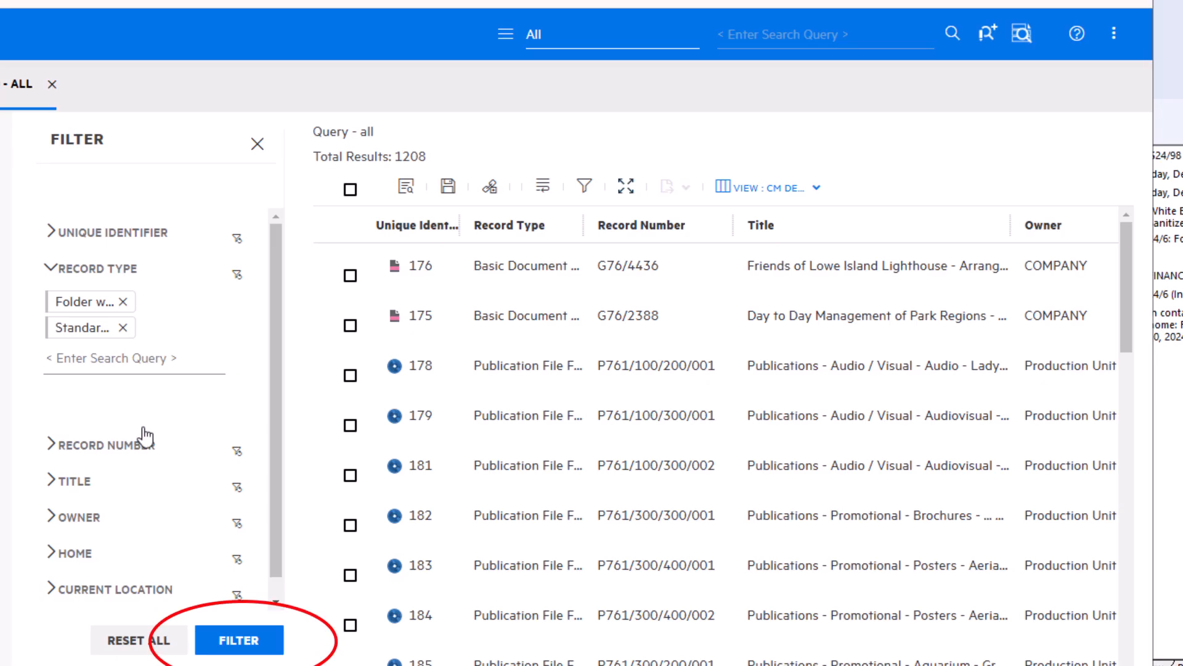
click(256, 645)
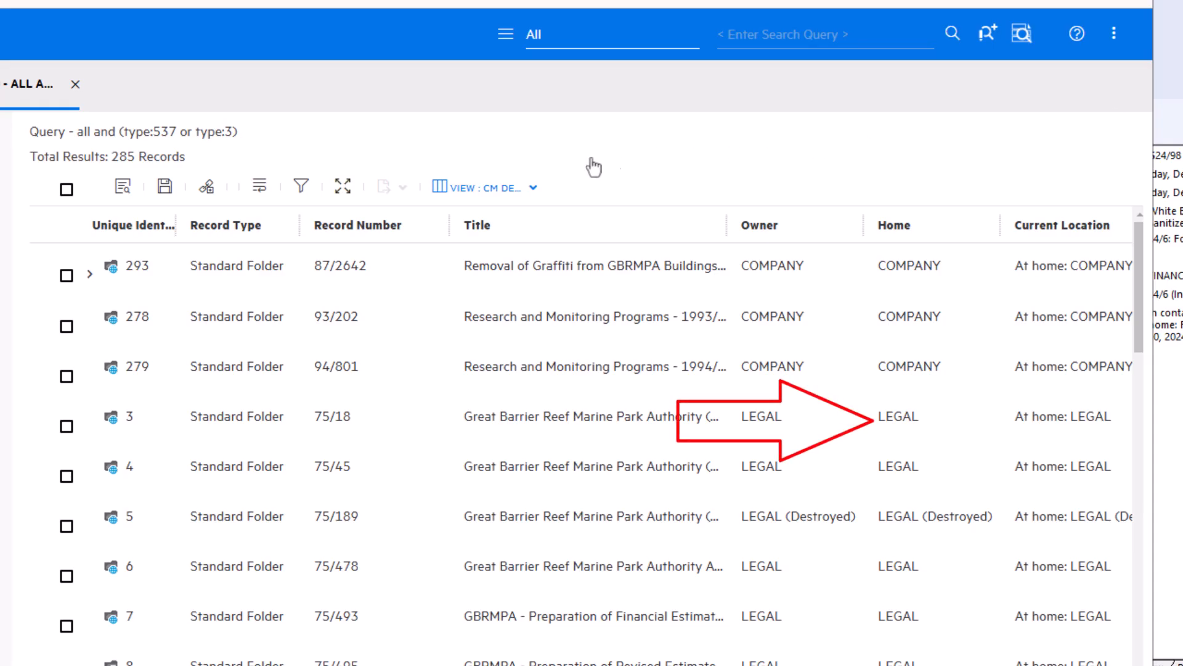
- Filter the folder results further by owner LEGAL, and review the combined query in the record search builder without changing it
click(302, 188)
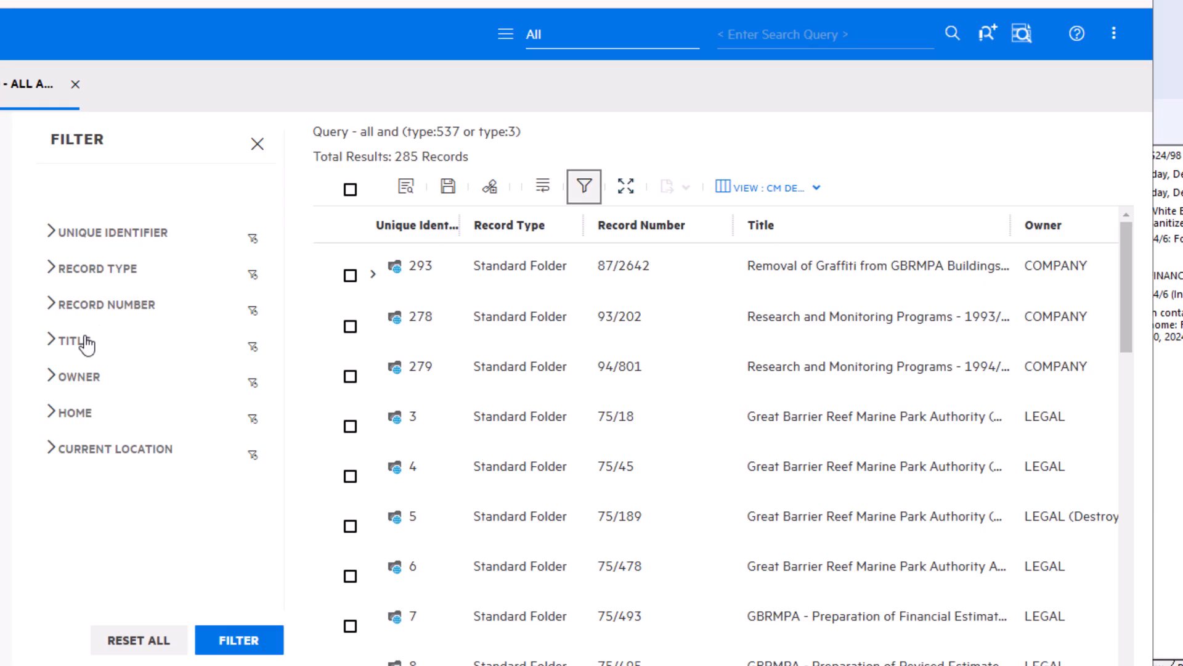
click(52, 386)
click(96, 415)
text(lega)
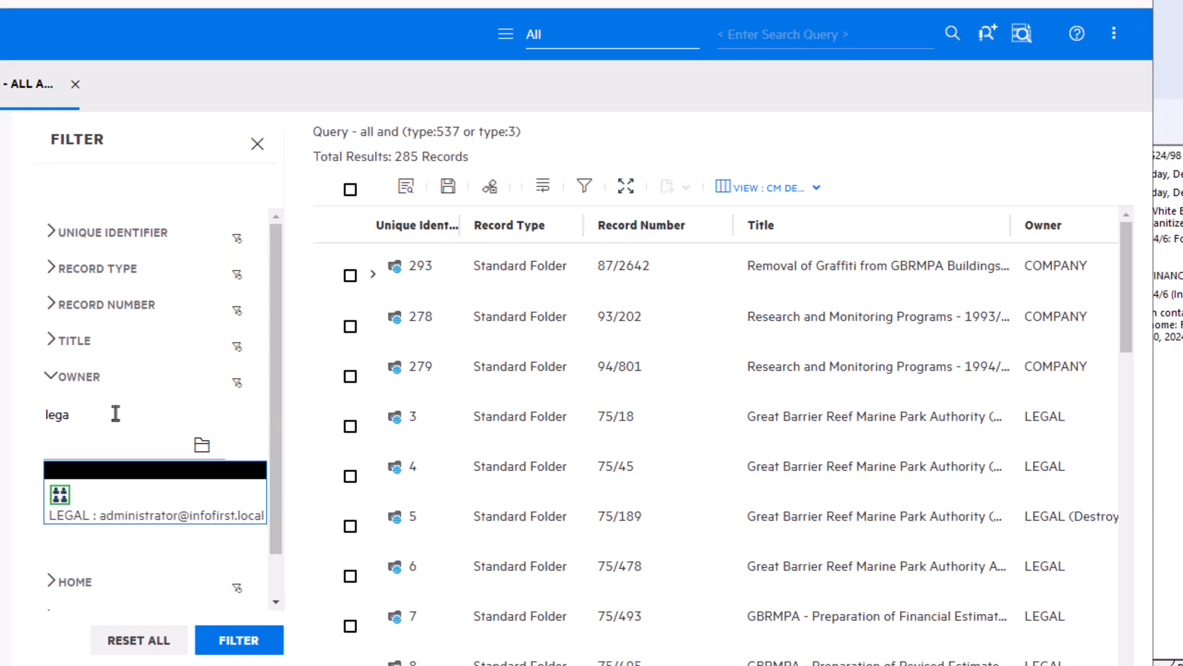
click(83, 520)
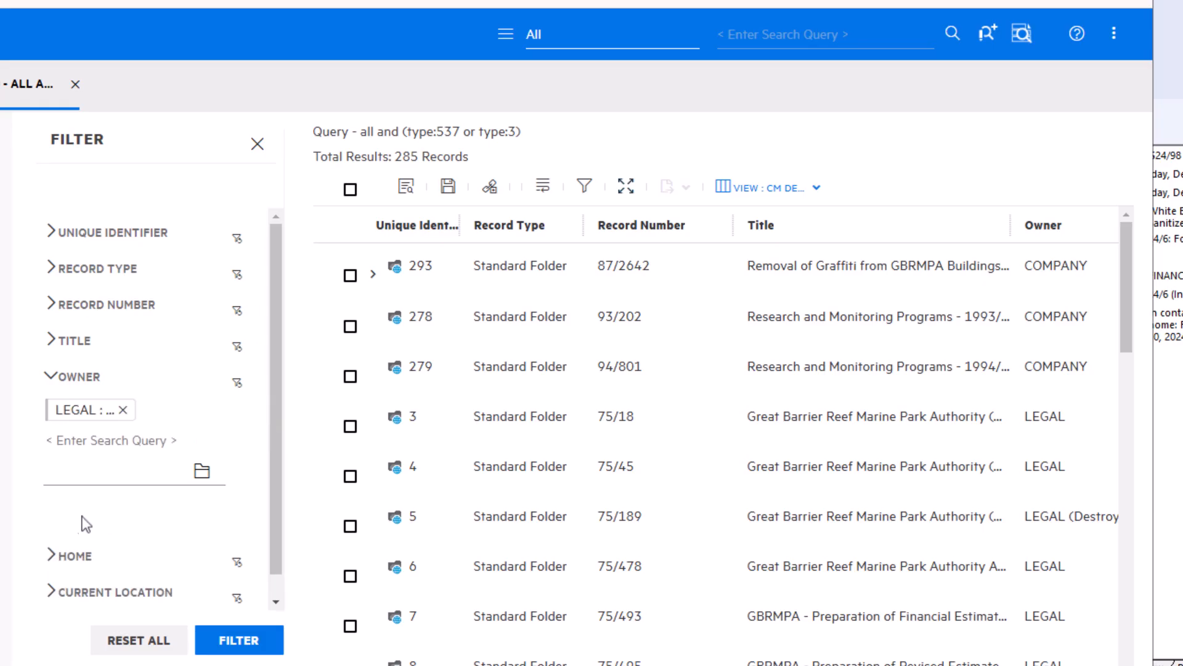
click(238, 640)
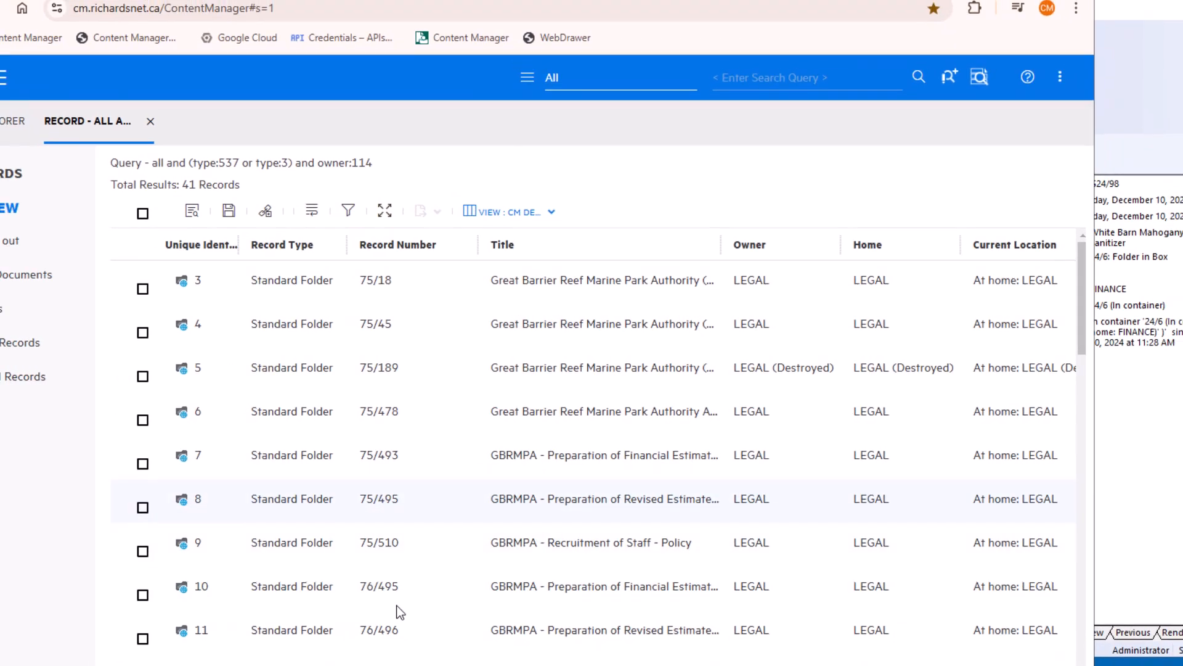
click(220, 232)
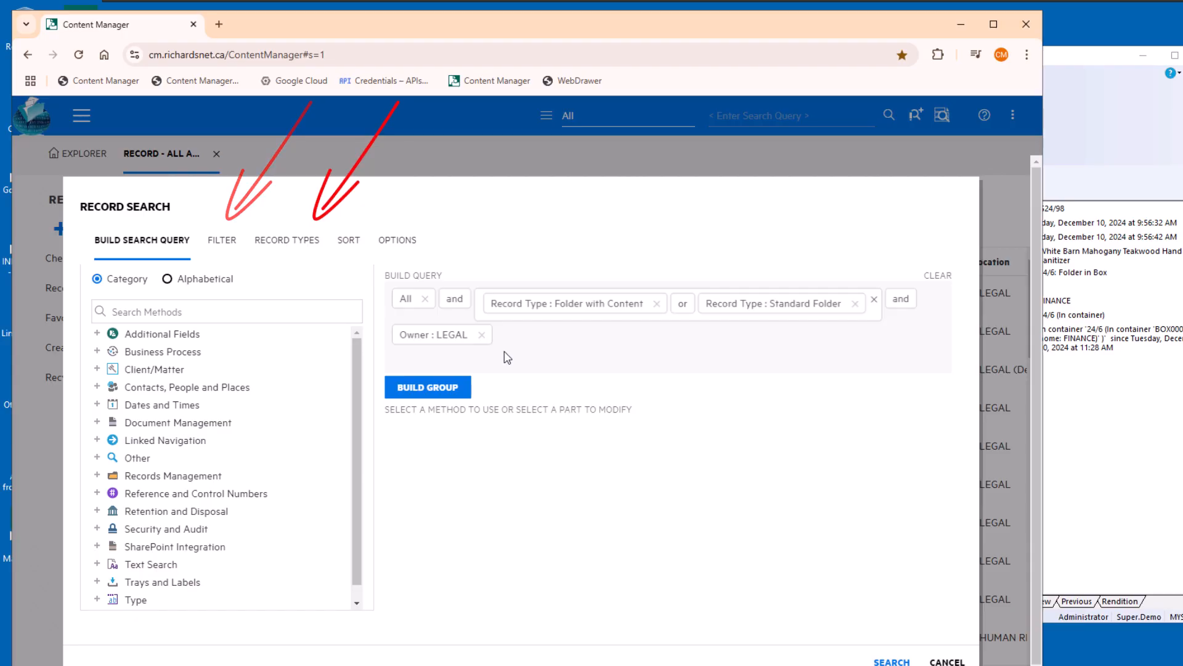
click(946, 661)
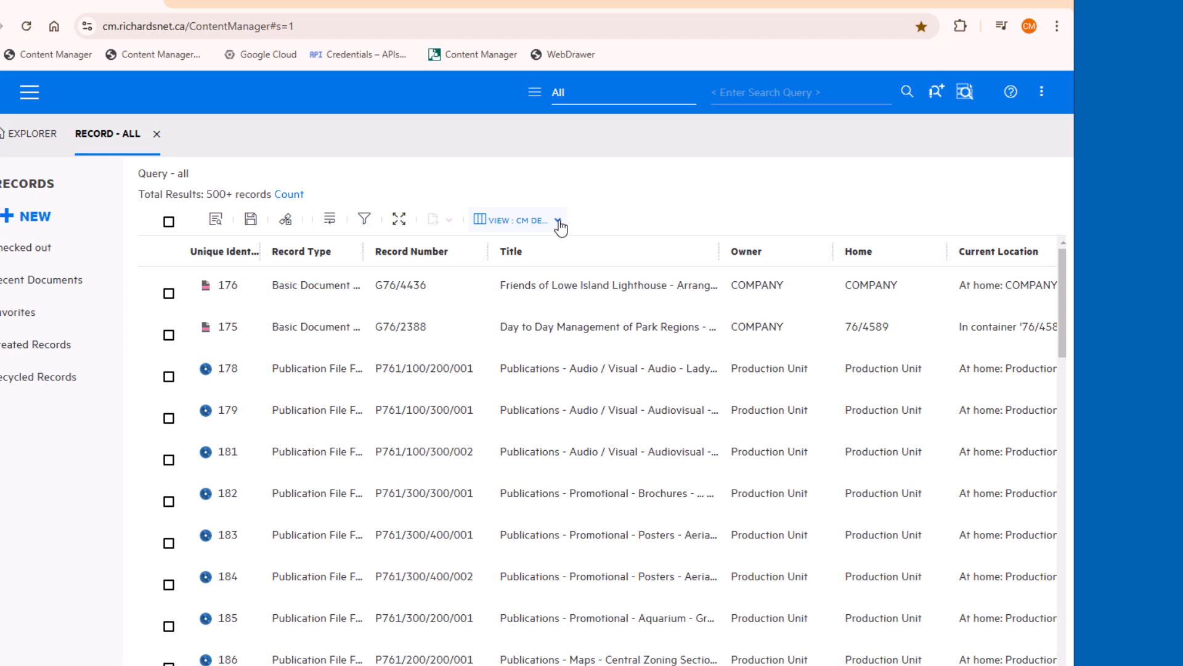
- Switch the results of the All search to the Destruction column view and look through its columns
click(559, 223)
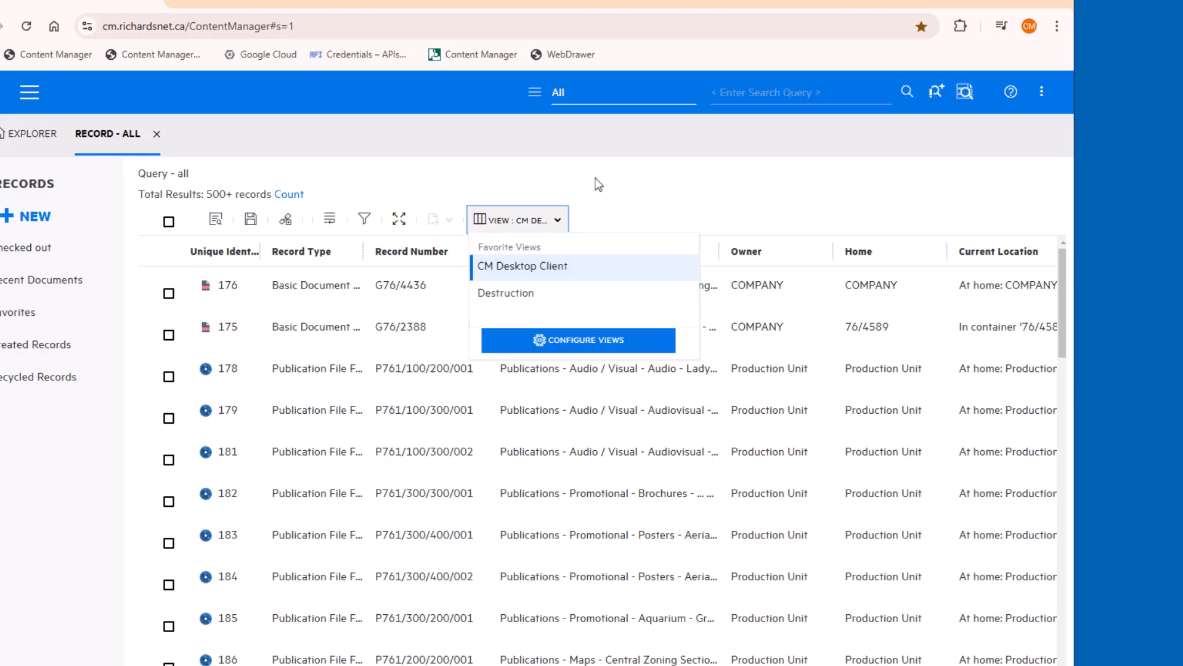
click(514, 295)
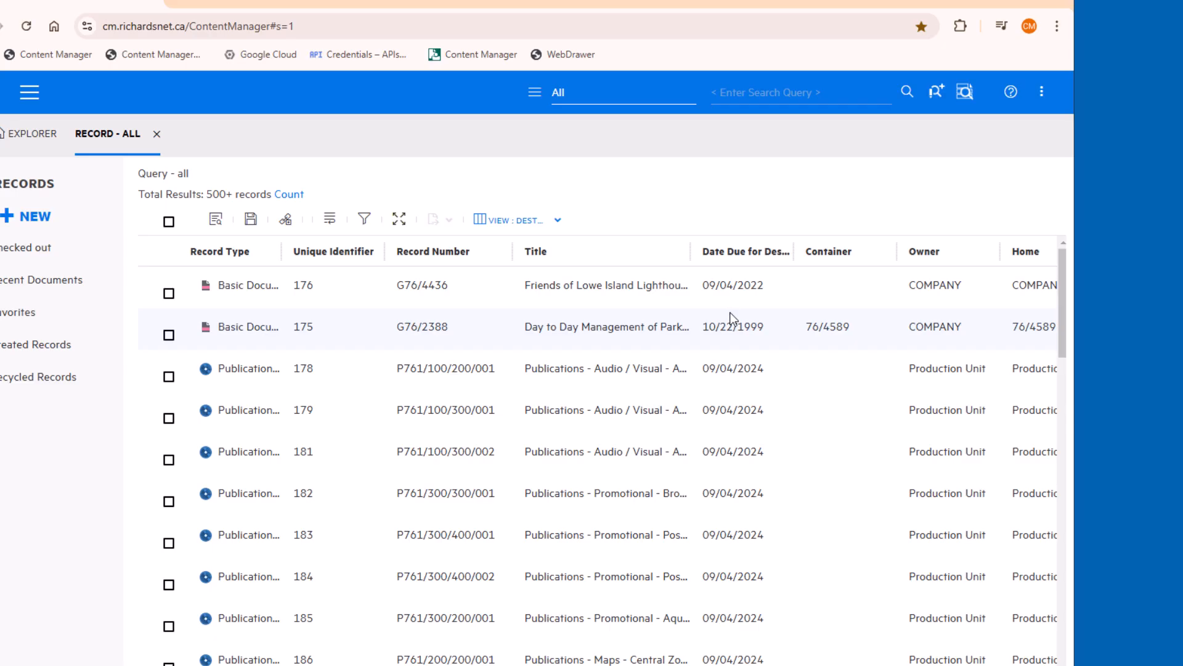
scroll(601, 454, right, 6)
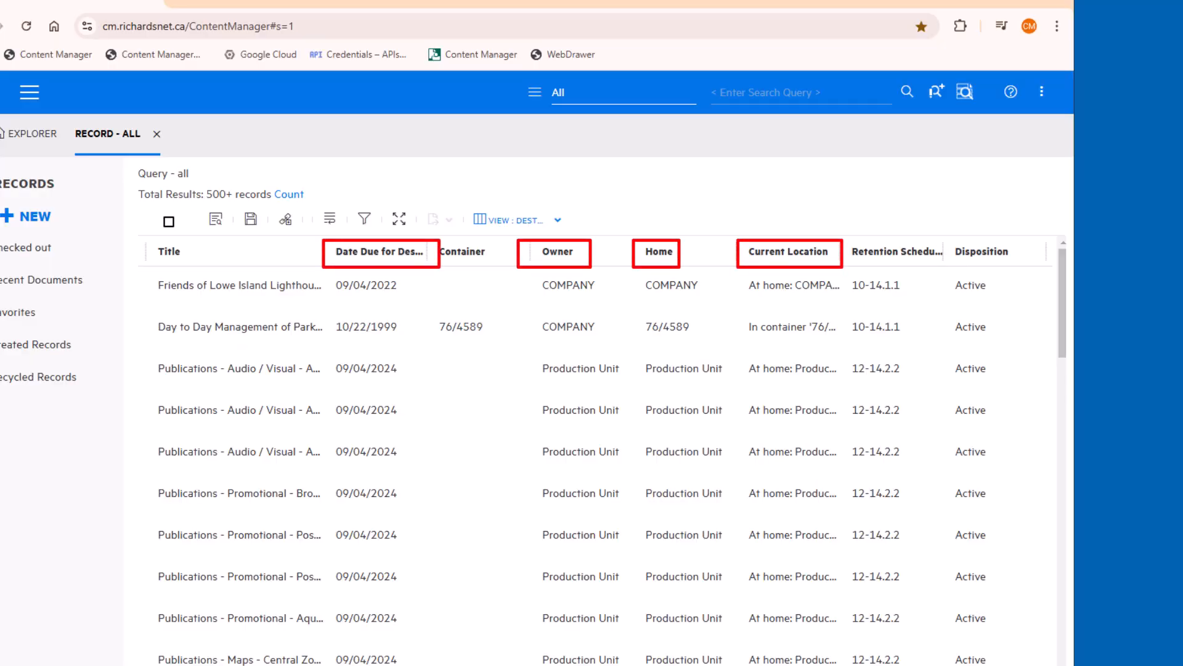
scroll(595, 454, left, 1)
scroll(595, 453, left, 5)
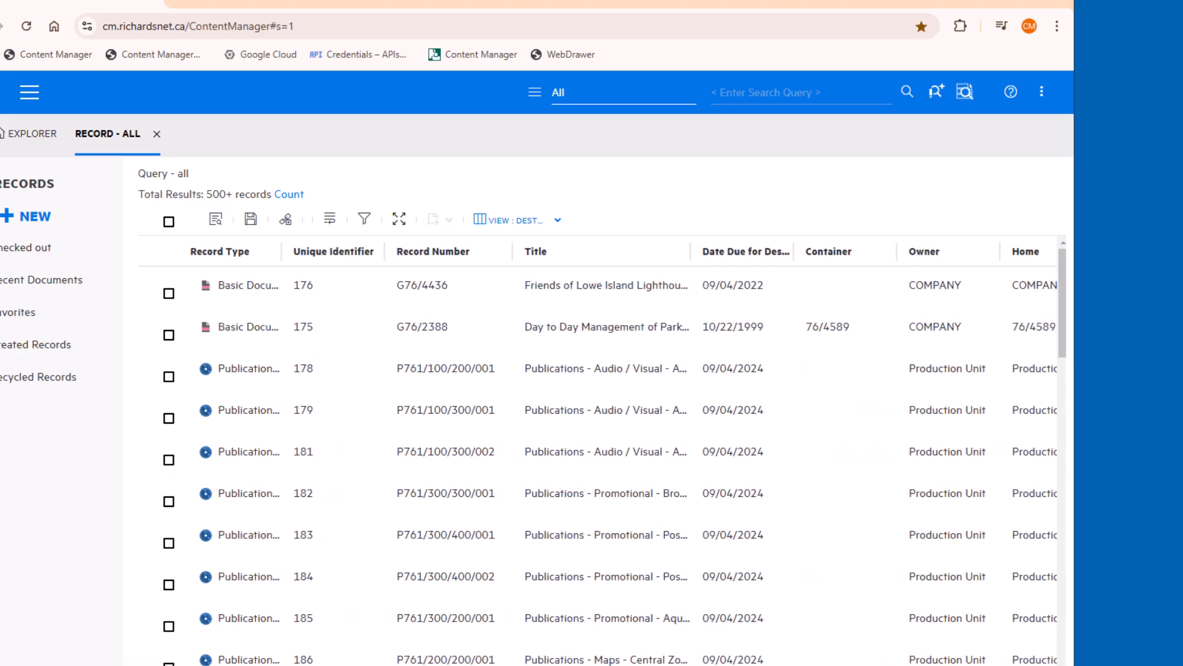
- Replace the All search with the Is Electronic search method and run it
click(585, 96)
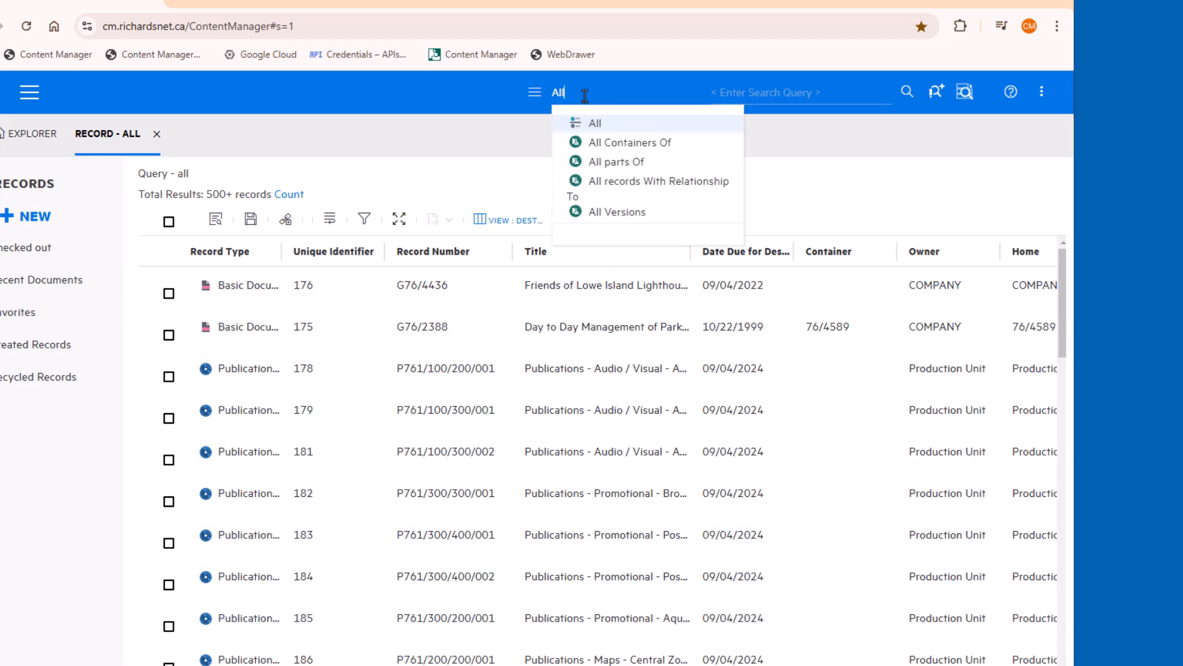
key(BackSpace)
key(BackSpace)
key(BackSpace)
text(ele)
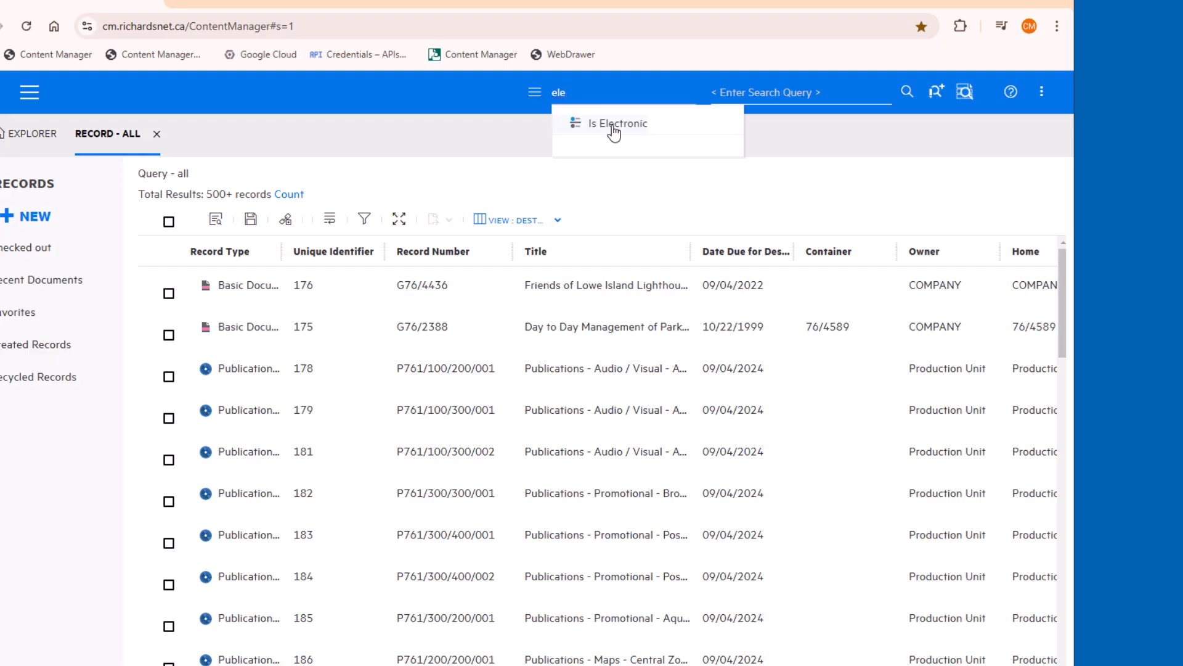
click(612, 126)
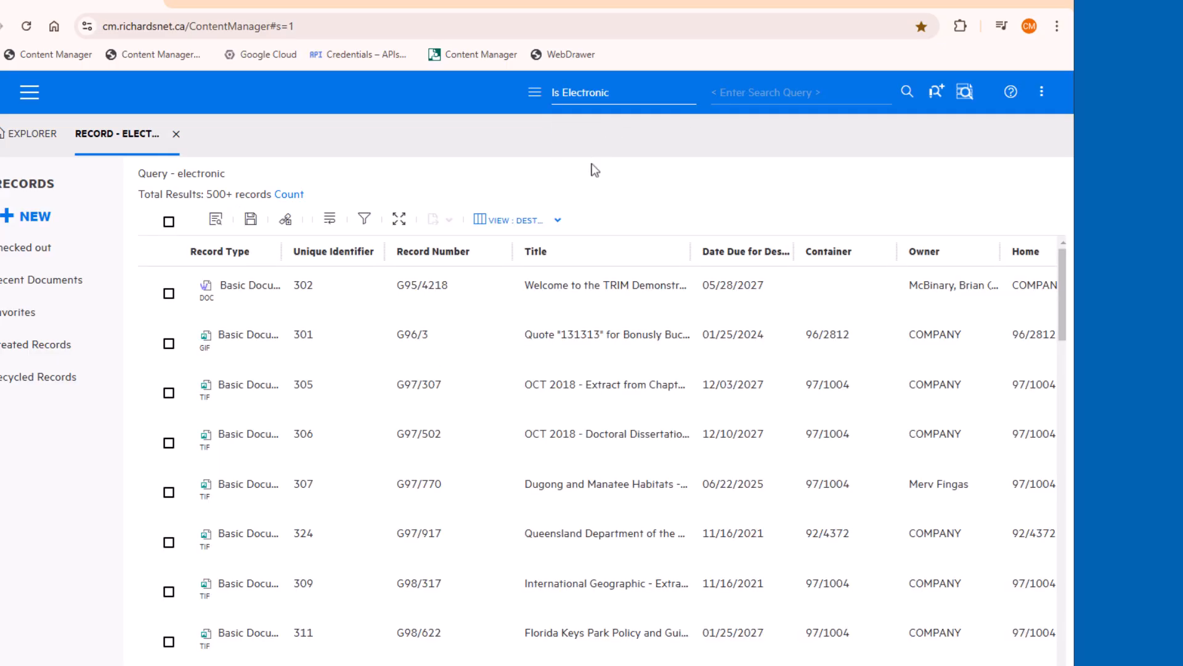
- Add and save a new column view named "Electronic Records" in the view configuration
click(558, 221)
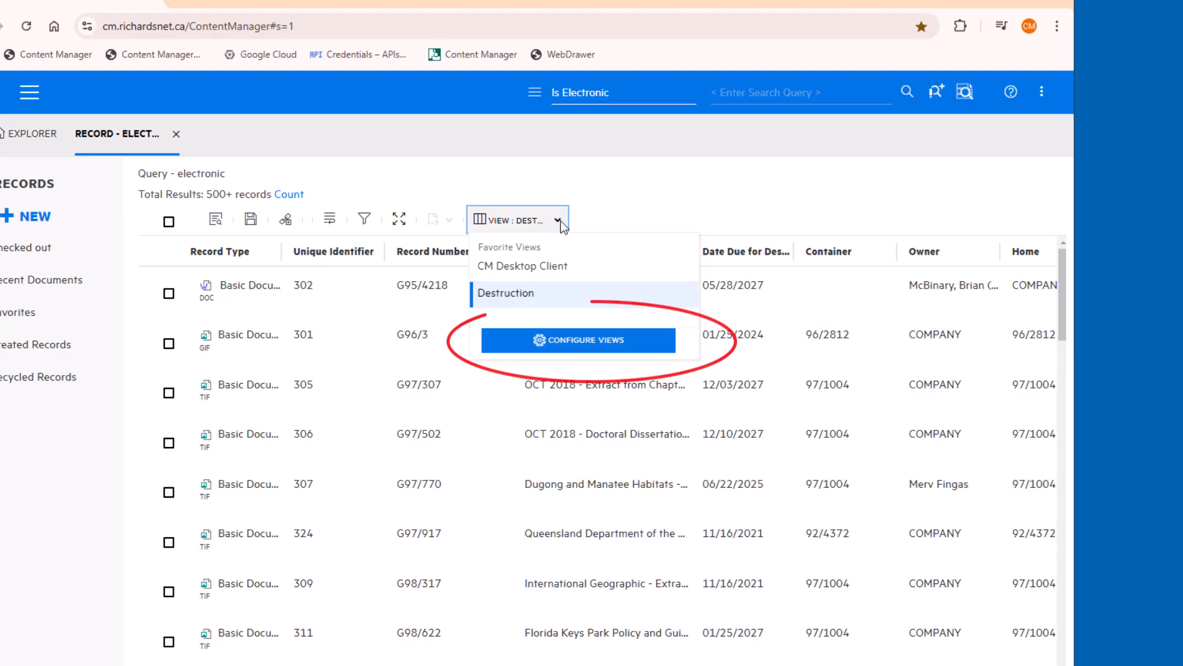
click(567, 343)
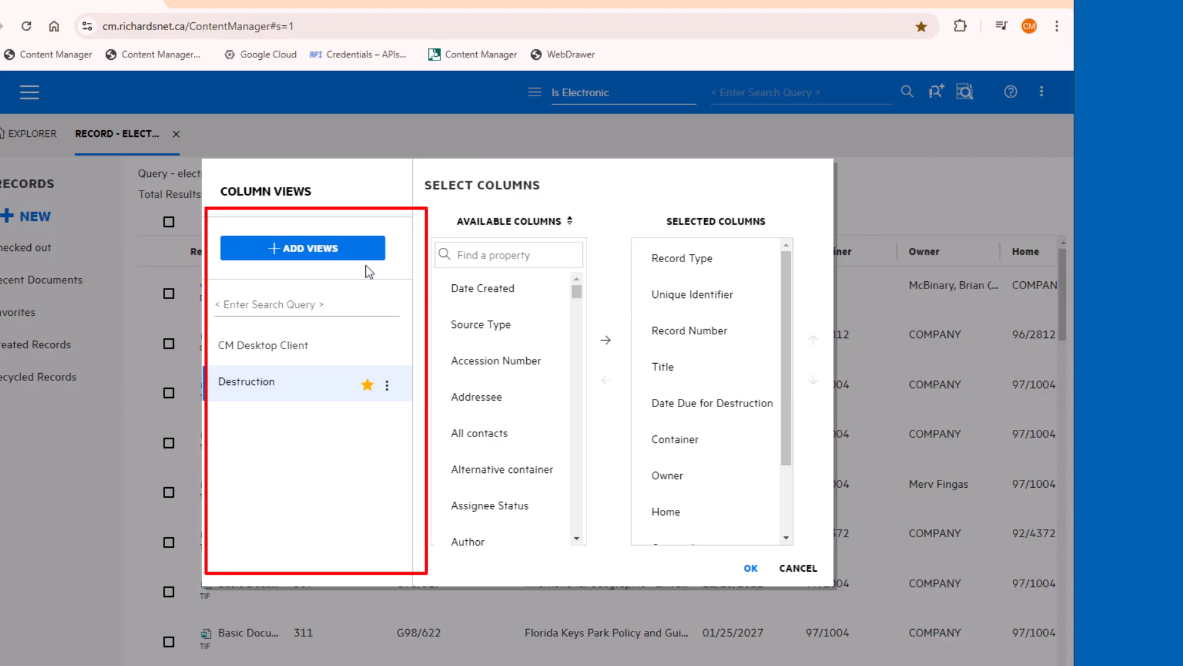
click(291, 256)
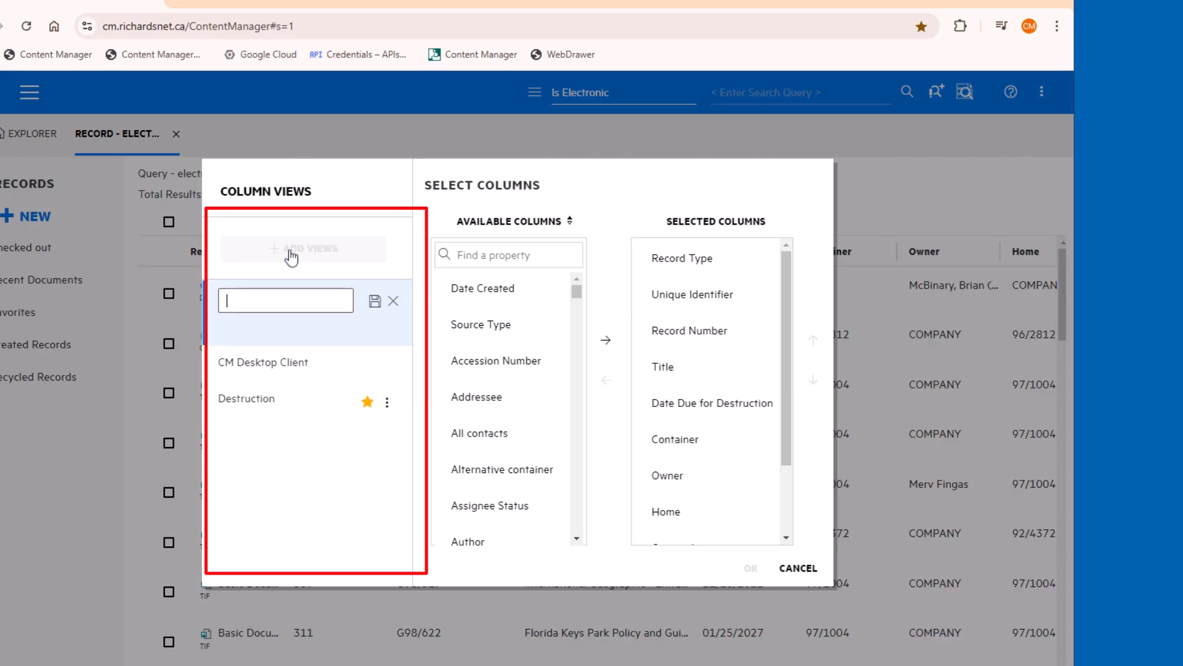
text(El)
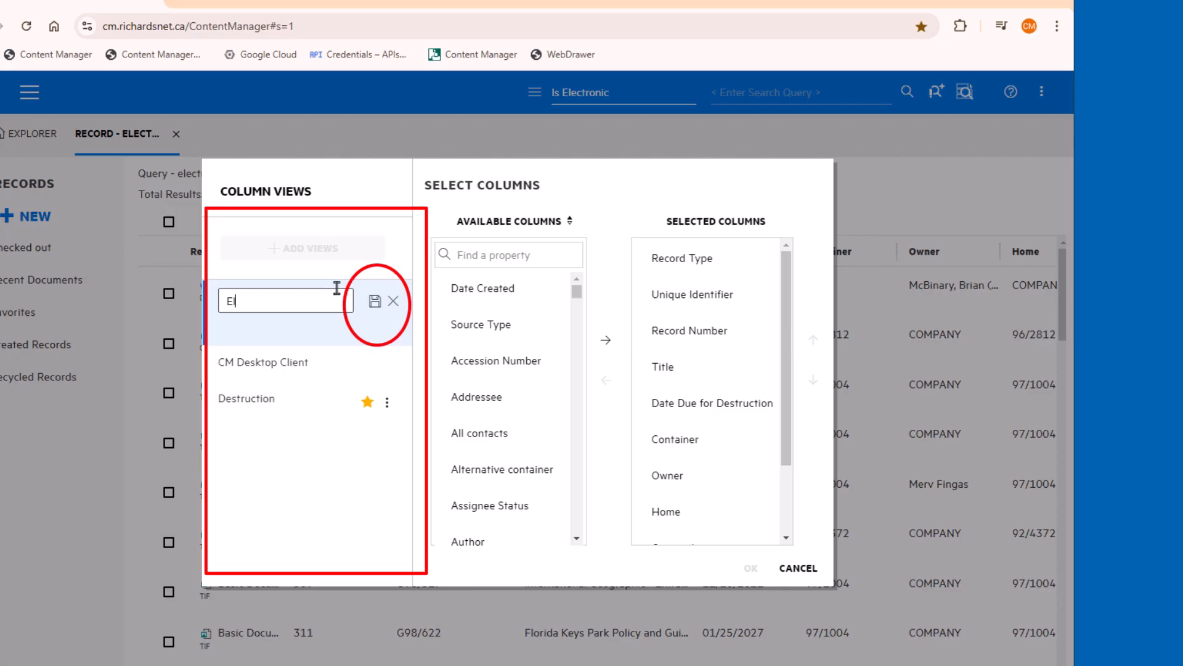
text(ectronic Records)
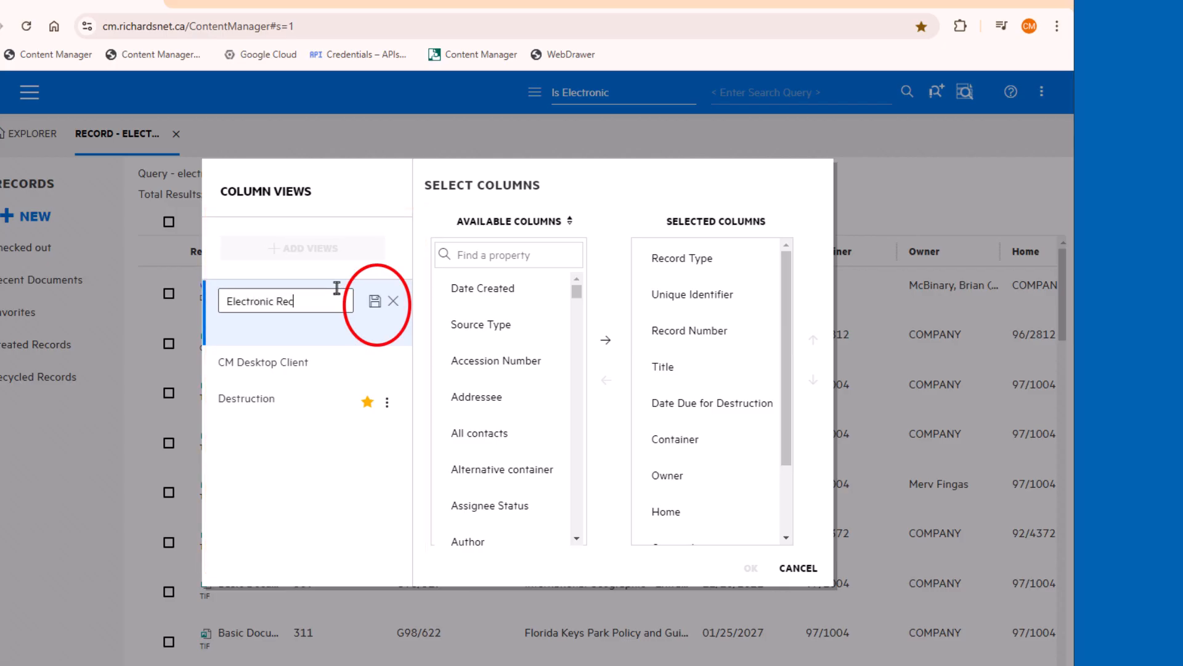
click(375, 302)
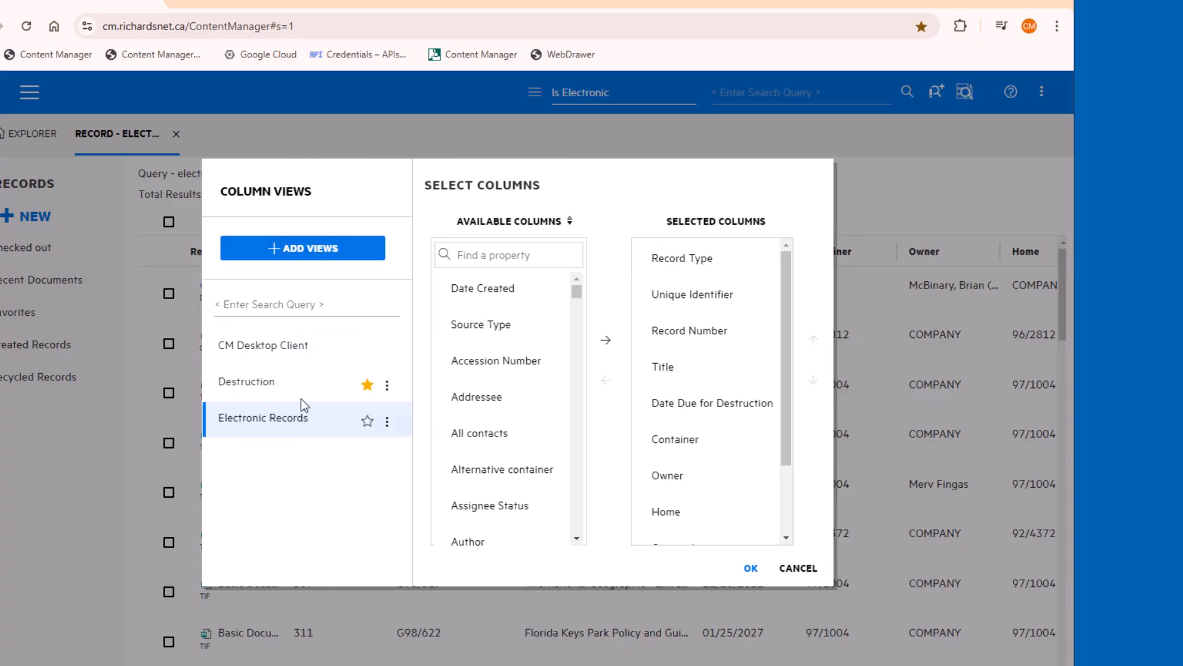
- Remove all selected columns except Title from the Electronic Records view
click(711, 274)
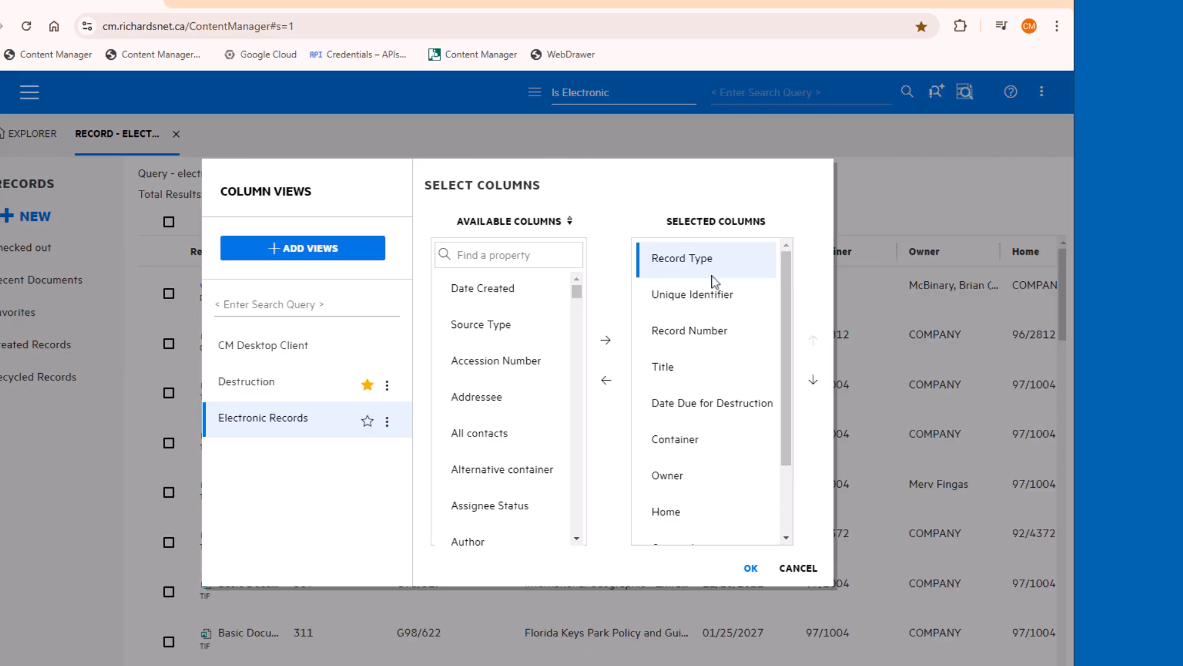
ctrl+click(718, 299)
ctrl+click(718, 323)
ctrl+click(699, 371)
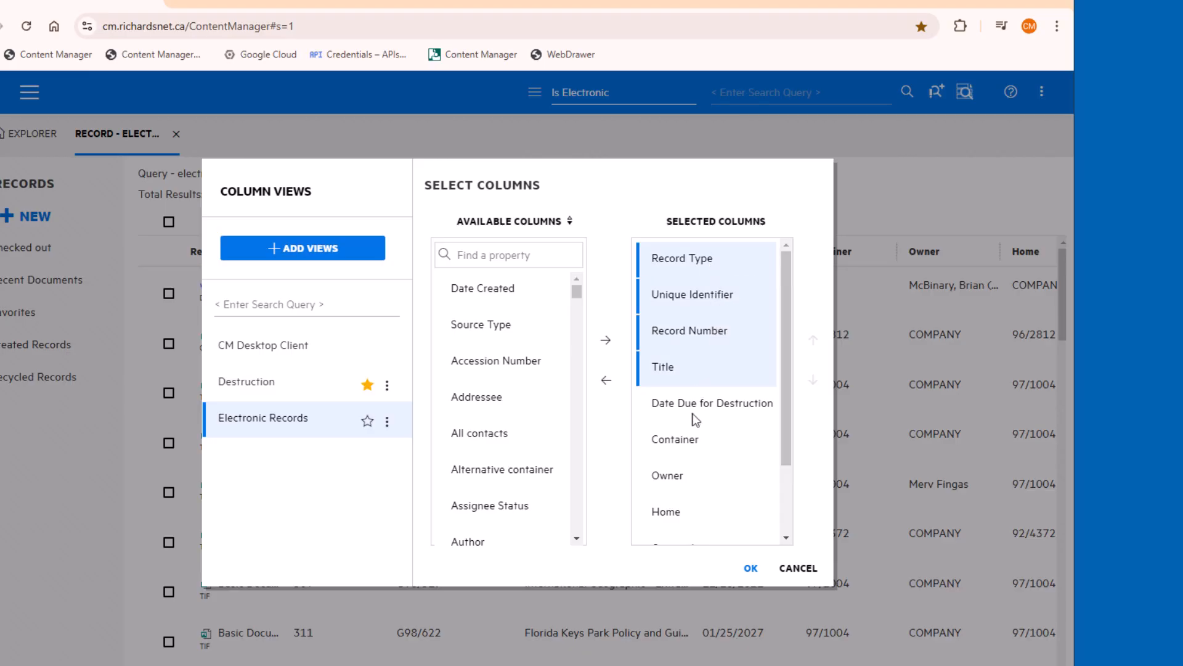
ctrl+click(694, 411)
ctrl+click(686, 446)
ctrl+click(684, 476)
ctrl+click(678, 508)
scroll(680, 501, down, 2)
ctrl+click(681, 461)
ctrl+click(682, 490)
ctrl+click(682, 524)
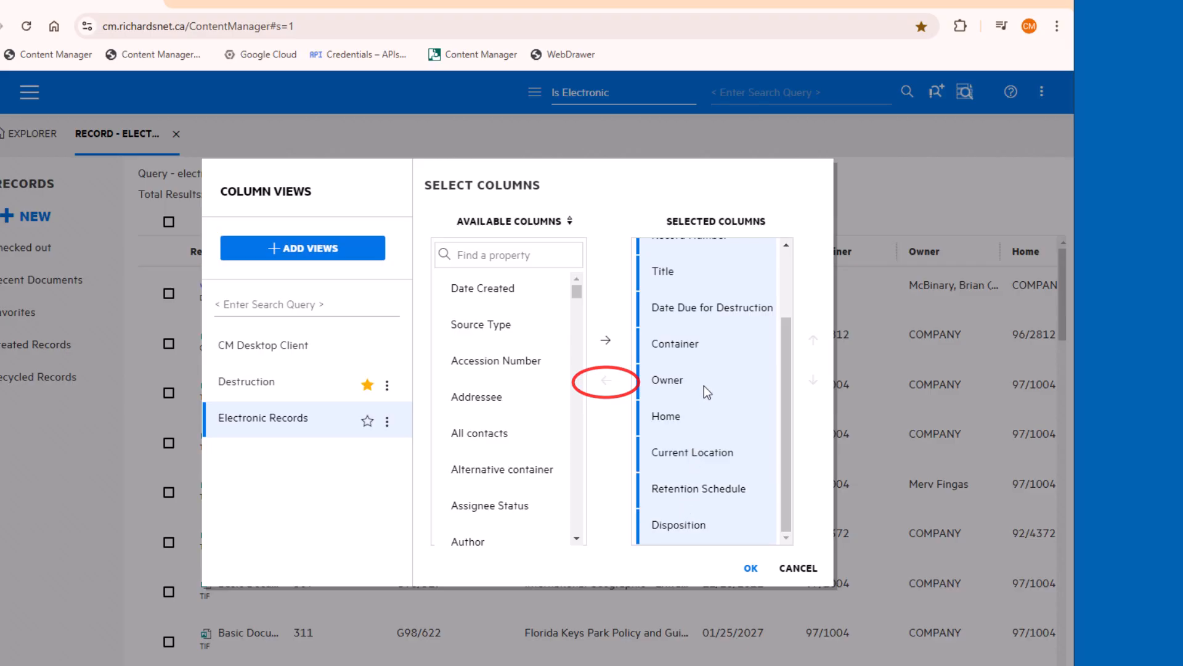
scroll(704, 385, up, 2)
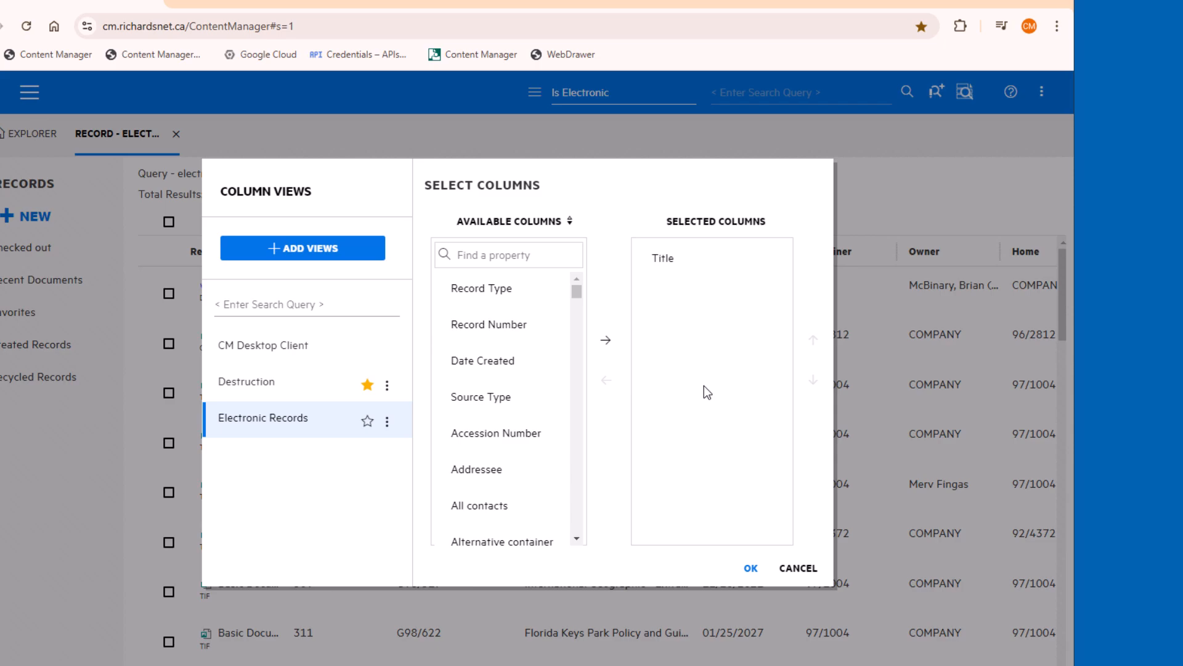
- Add the Extension and Size columns to the Electronic Records view
click(490, 257)
text(Ex)
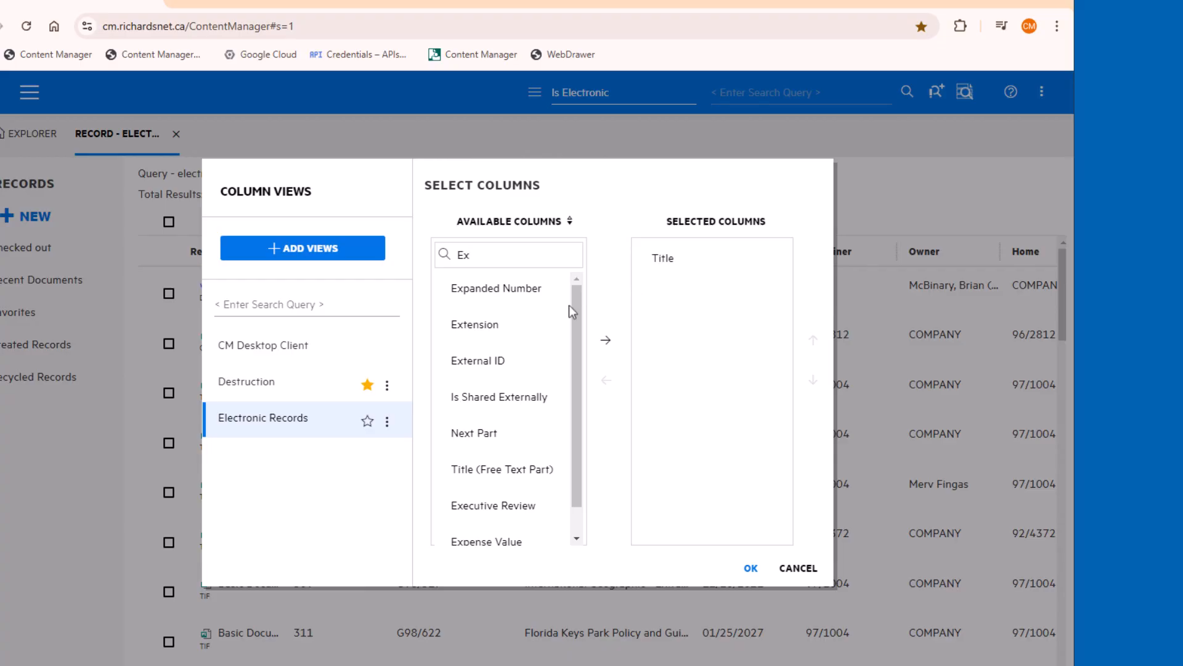
click(497, 324)
click(605, 340)
double_click(523, 260)
text(siz)
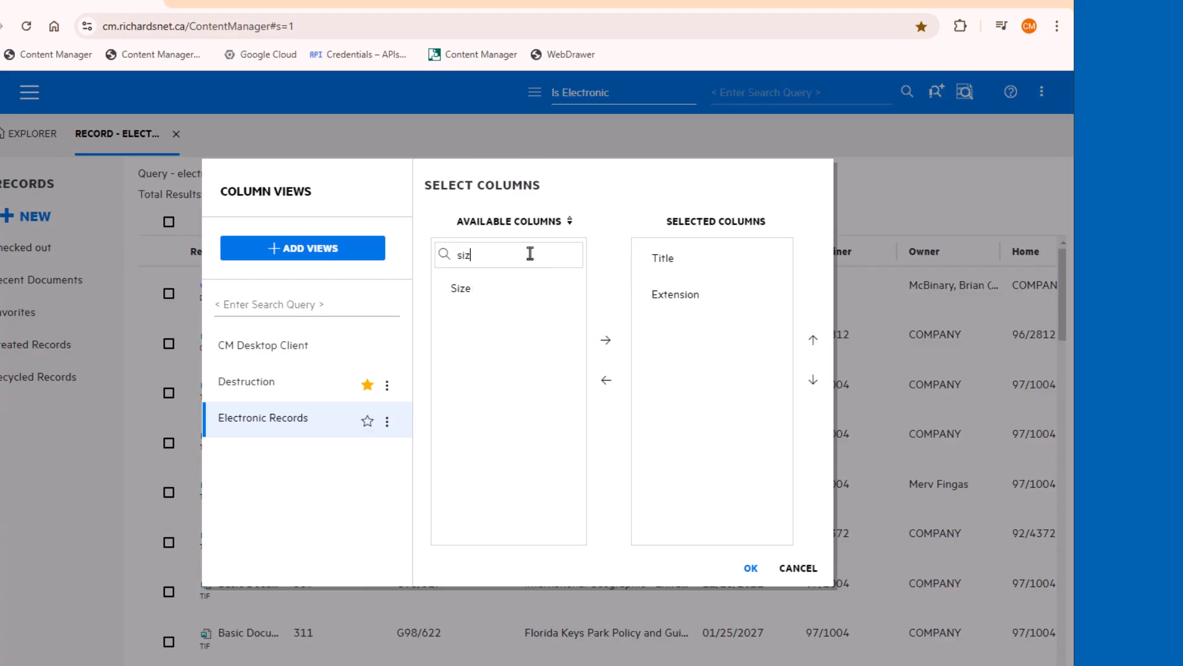
click(480, 290)
click(606, 339)
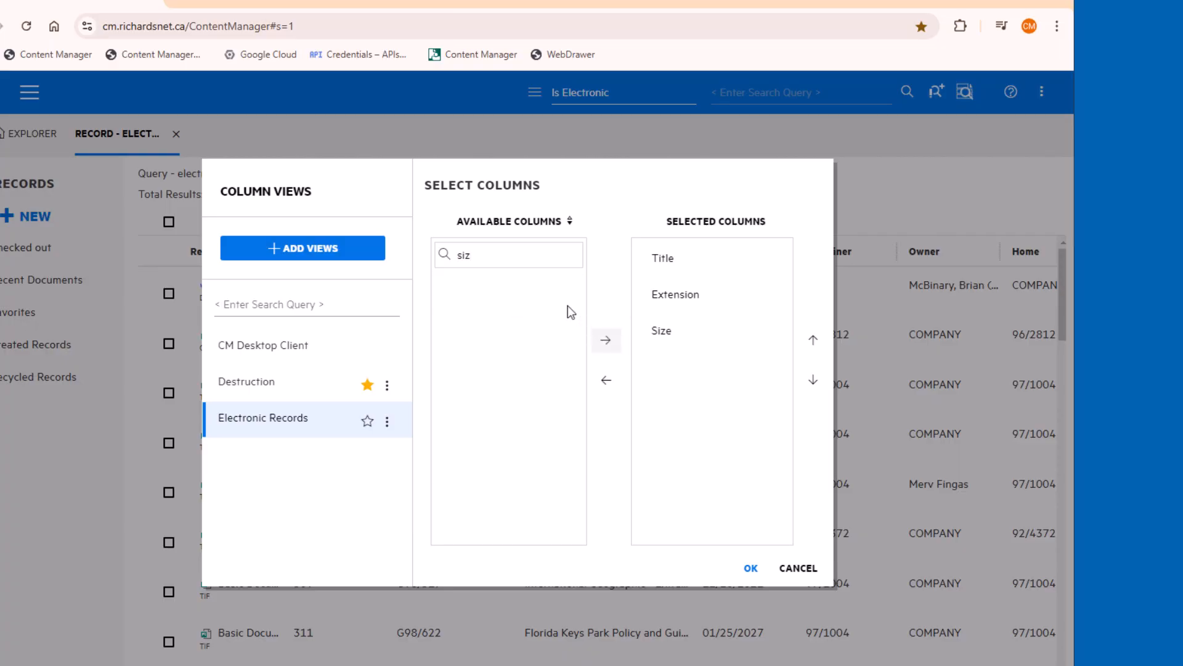
- Add the Document Details and Author columns to the Electronic Records view
double_click(498, 259)
text(doc)
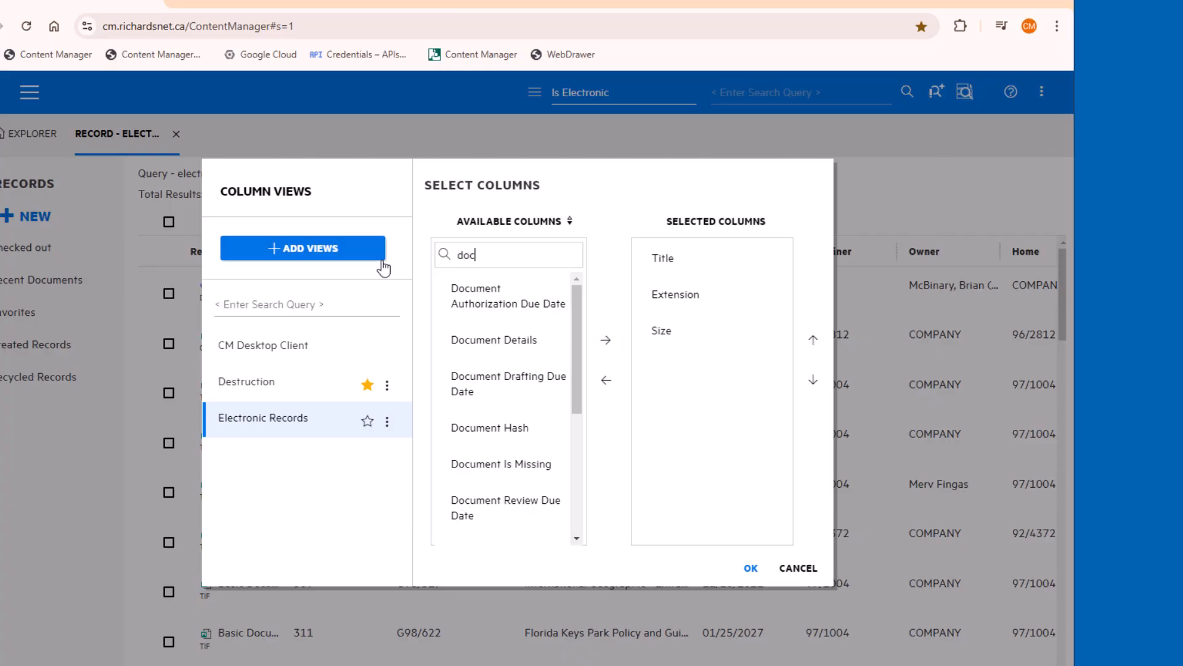
click(497, 340)
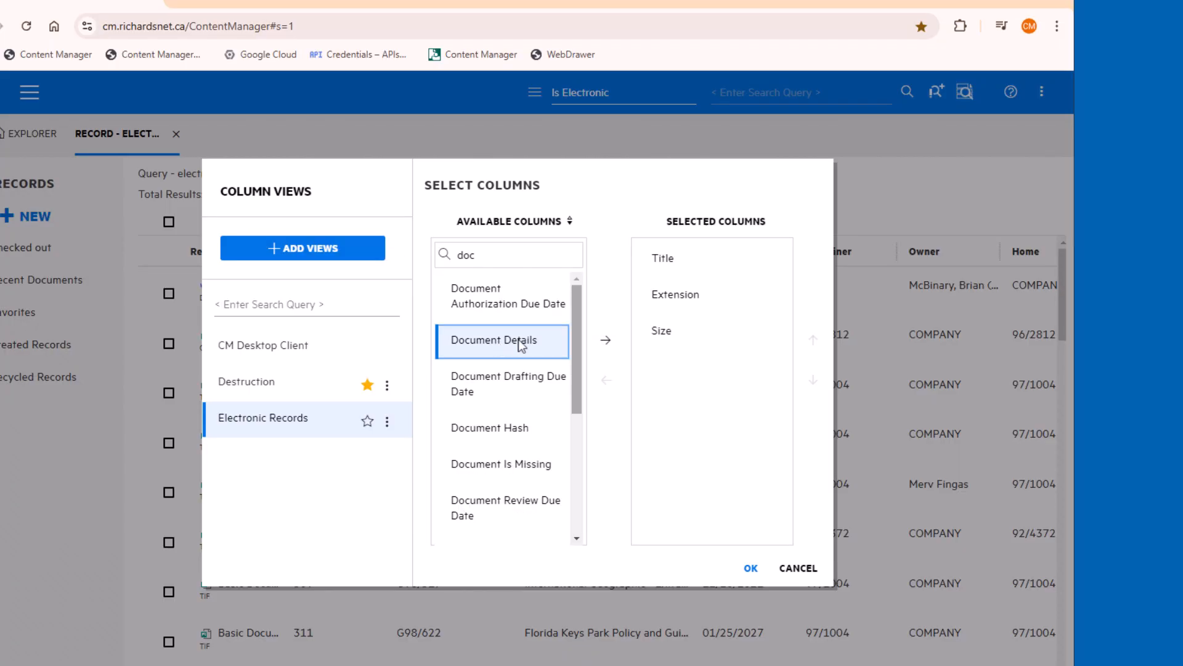
click(606, 340)
double_click(455, 258)
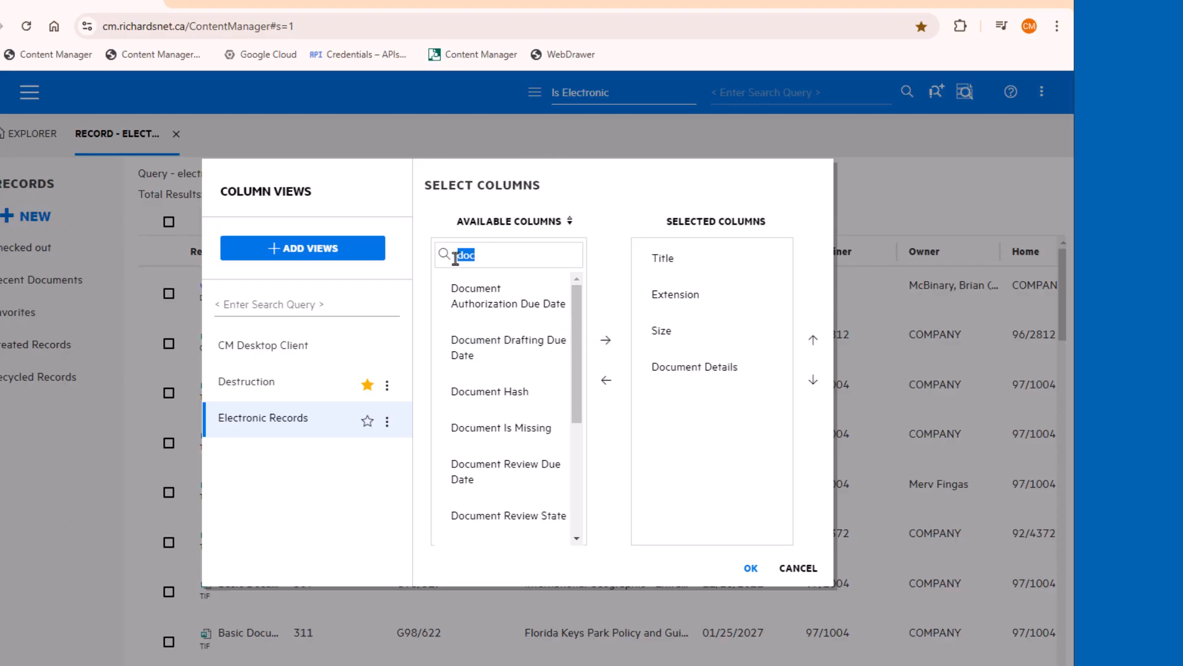
text(aut)
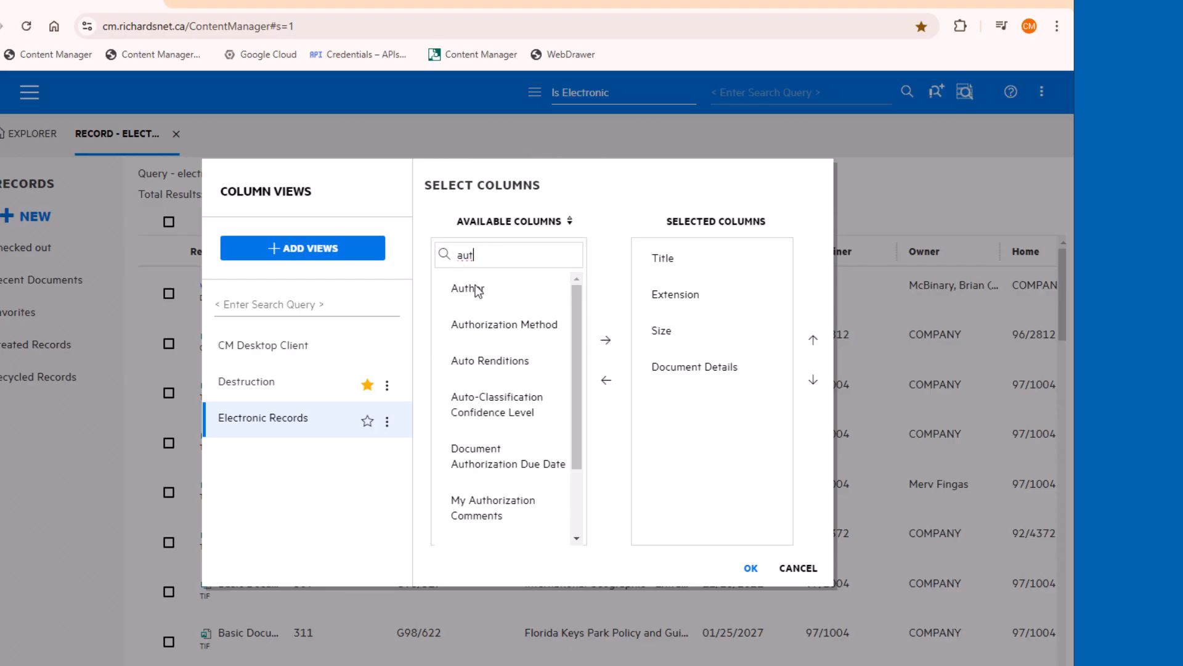
click(478, 290)
click(610, 345)
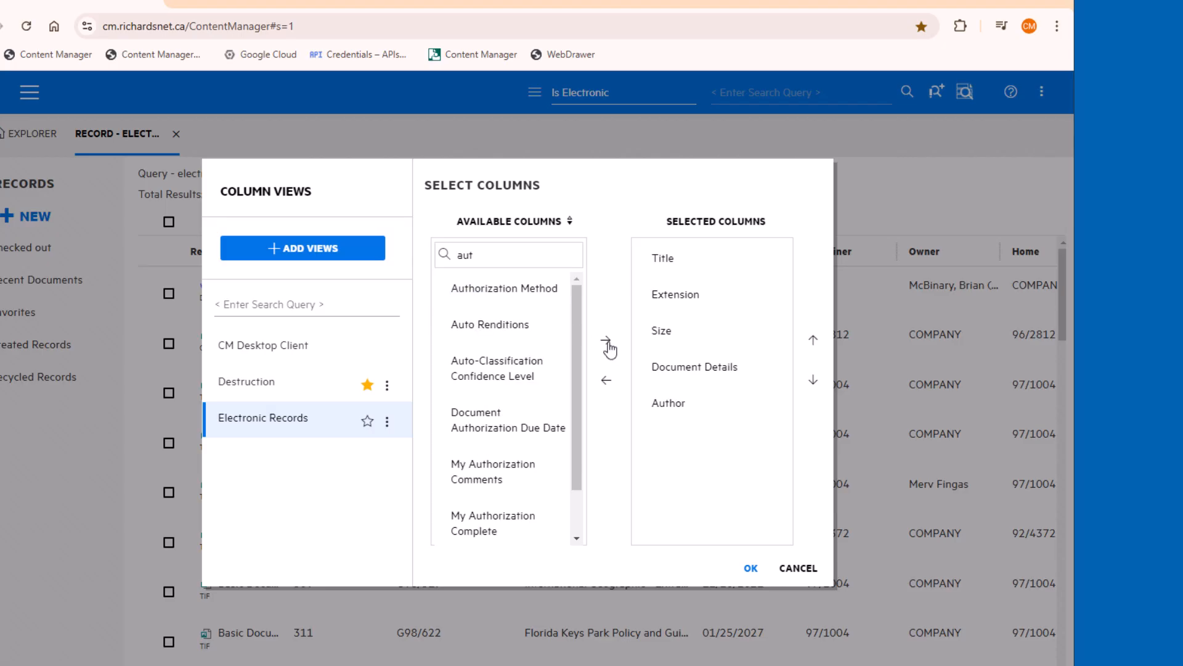
- Find the Record Number property and add it to the selected columns of the Electronic Records view
double_click(456, 255)
text(recor)
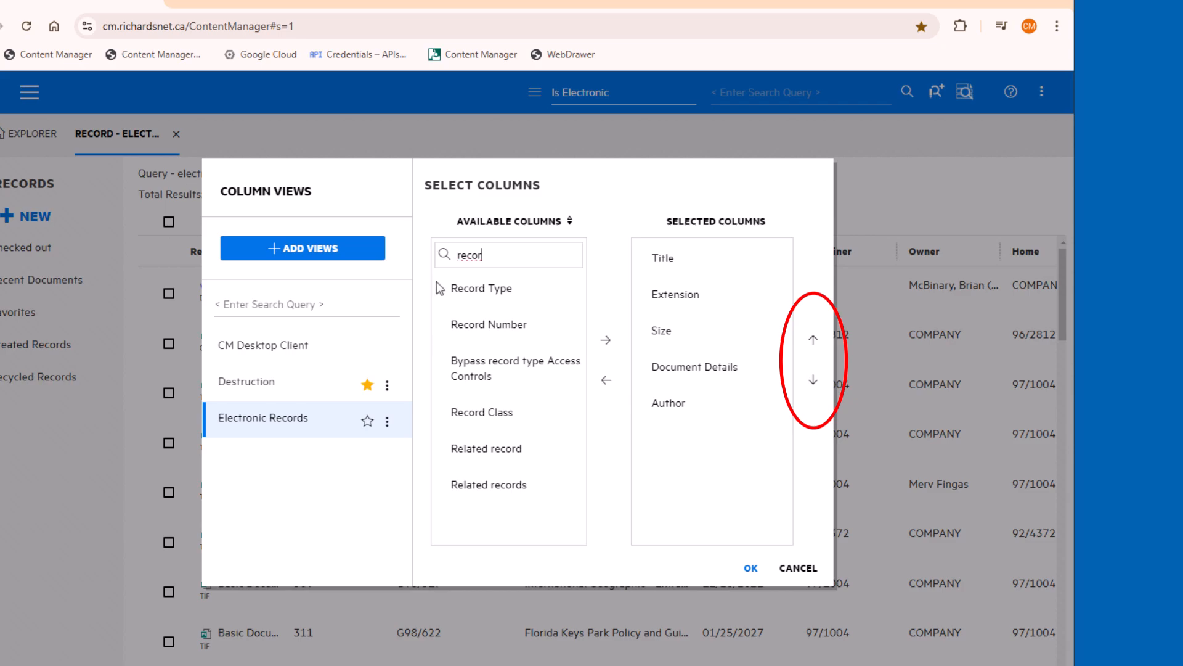
click(491, 323)
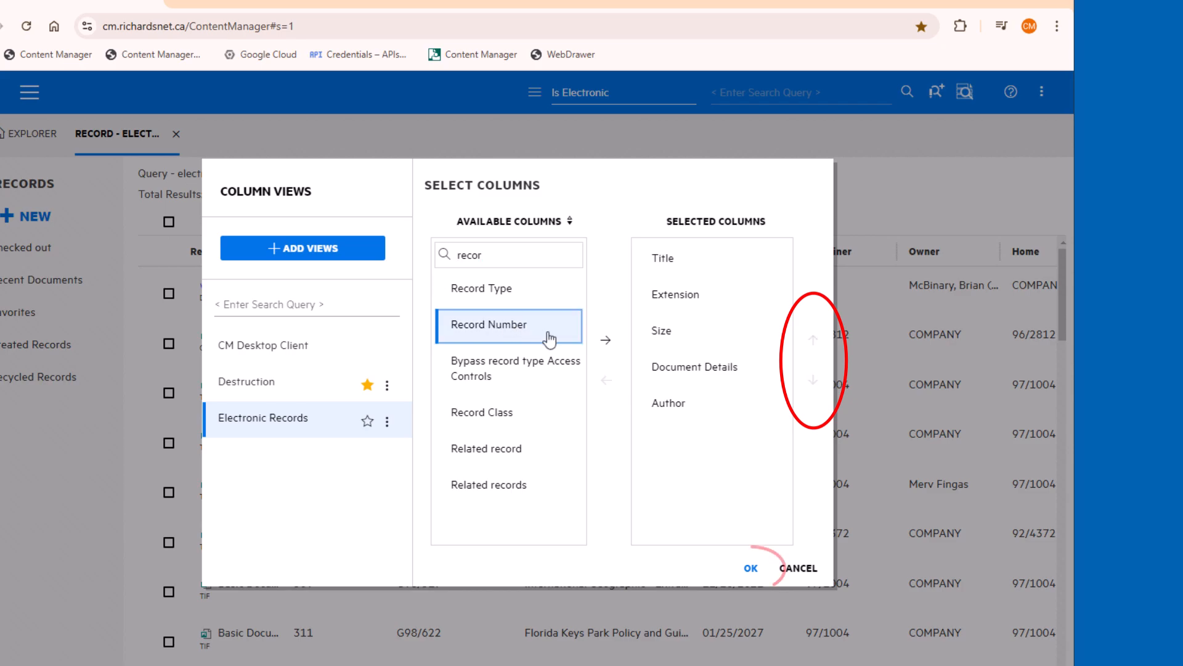
click(606, 340)
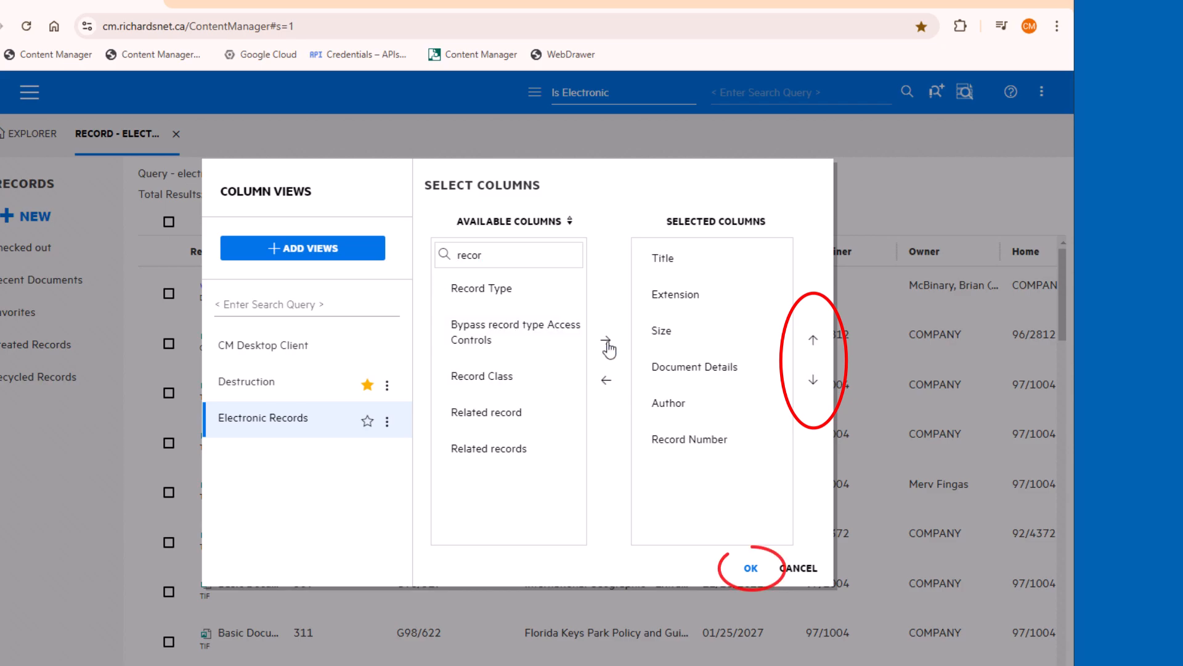
- Move Record Number to the first place in the selected columns and apply the view configuration
click(814, 341)
click(814, 341)
click(814, 341)
click(813, 341)
click(814, 340)
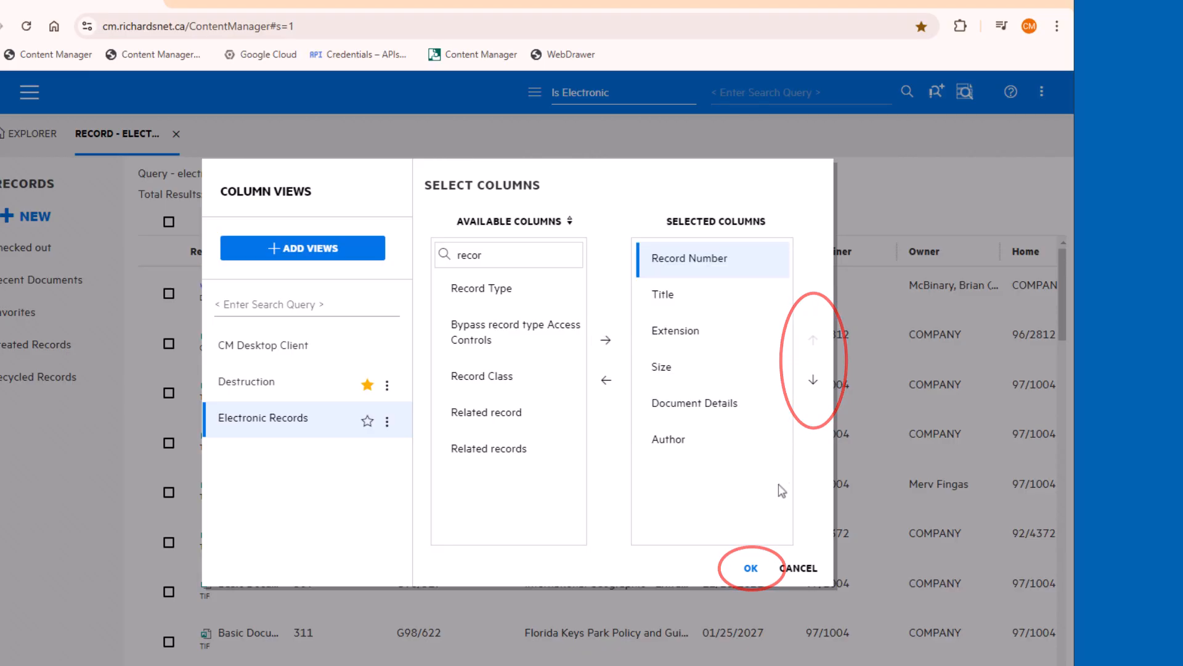
click(751, 568)
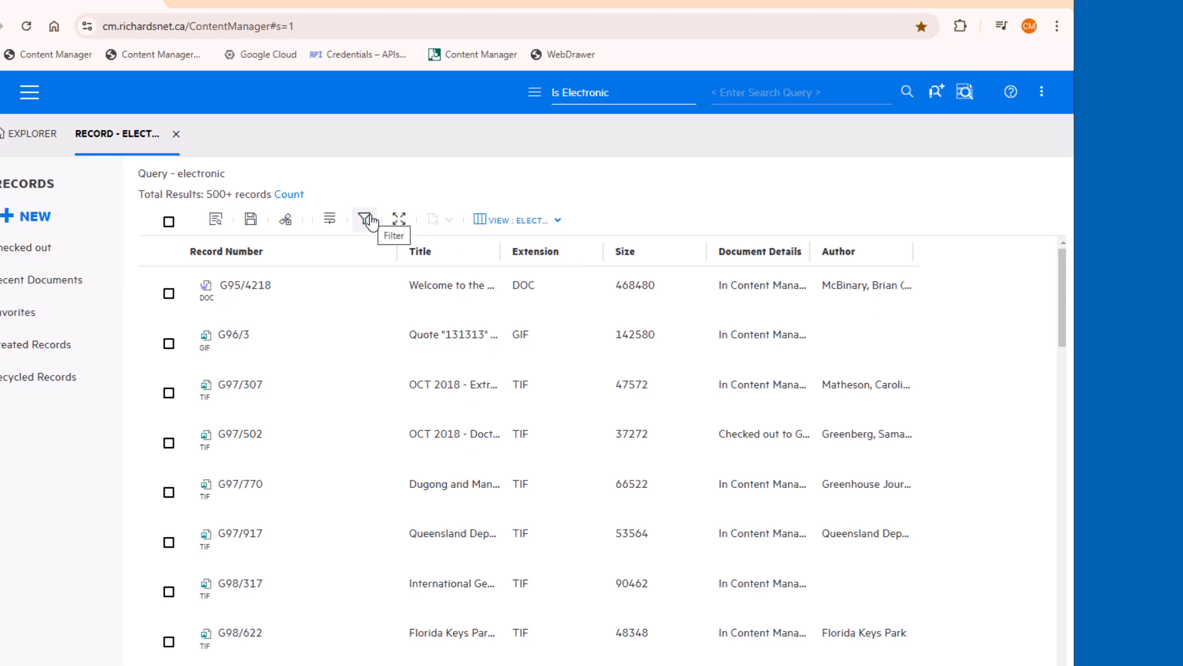
- Filter the electronic records by the extension ppt
click(369, 218)
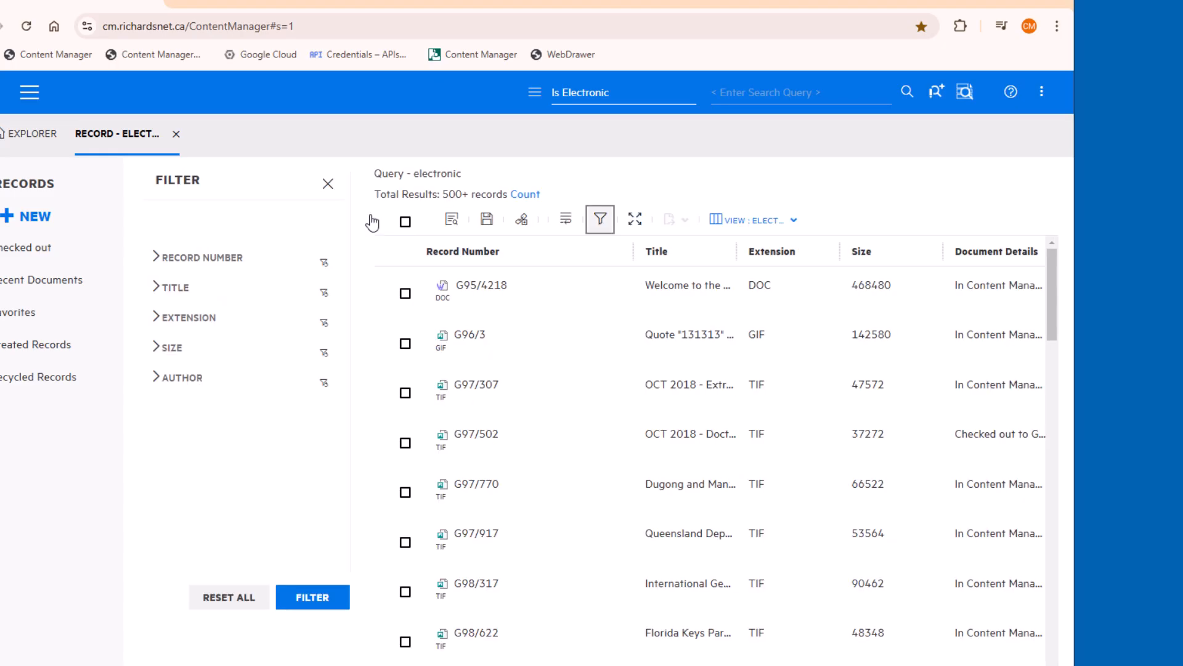
click(162, 326)
click(204, 351)
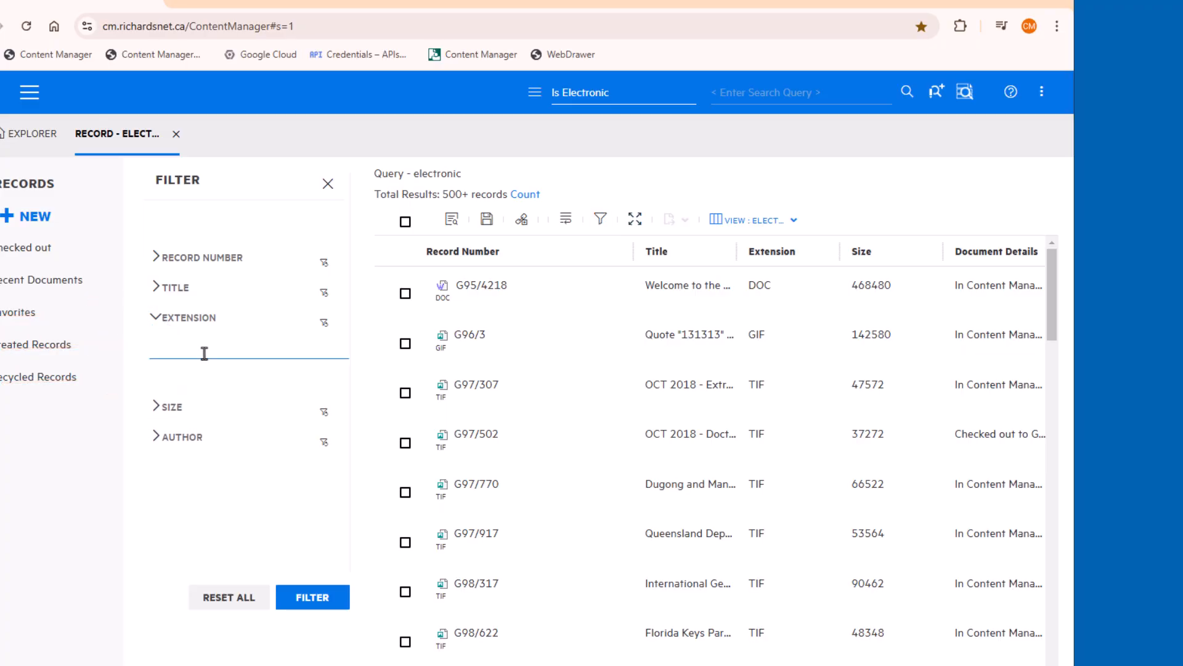
text(ppt)
click(313, 597)
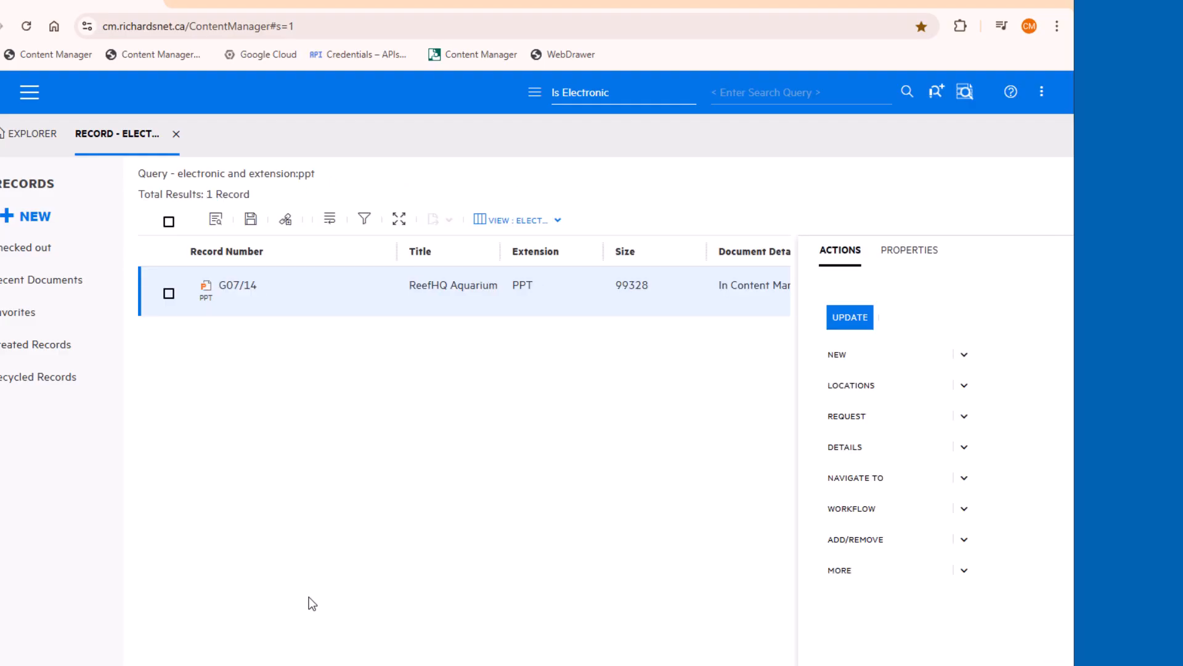
- Reopen the result filters and clear the ppt value from the extension filter
click(364, 221)
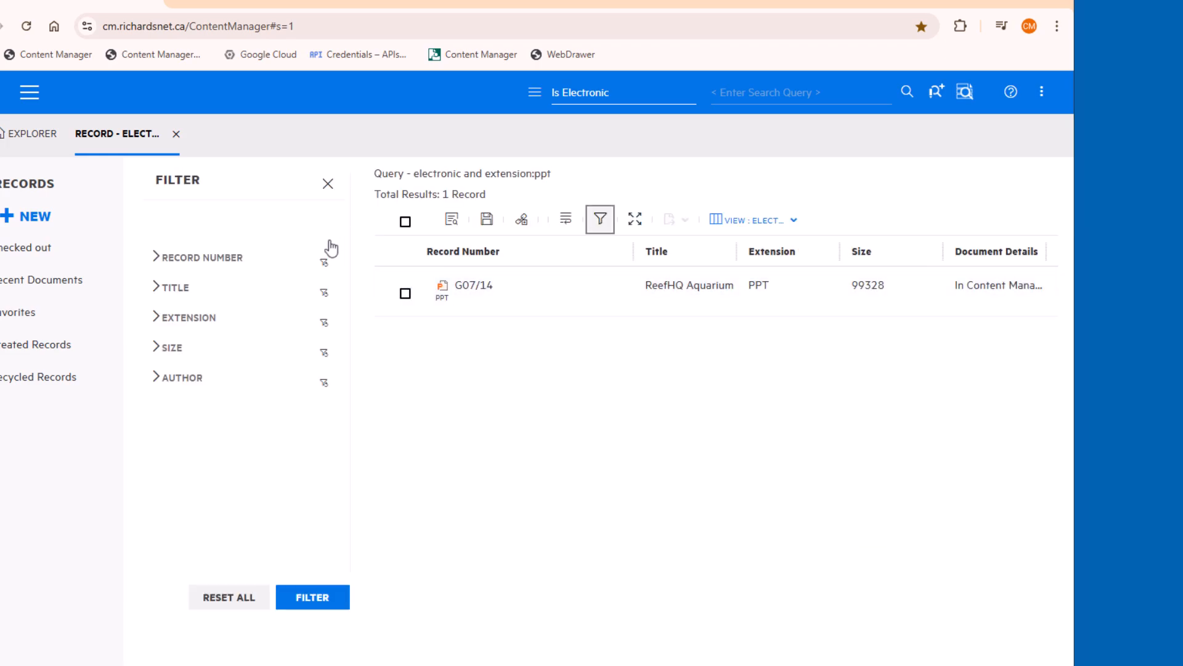
click(159, 320)
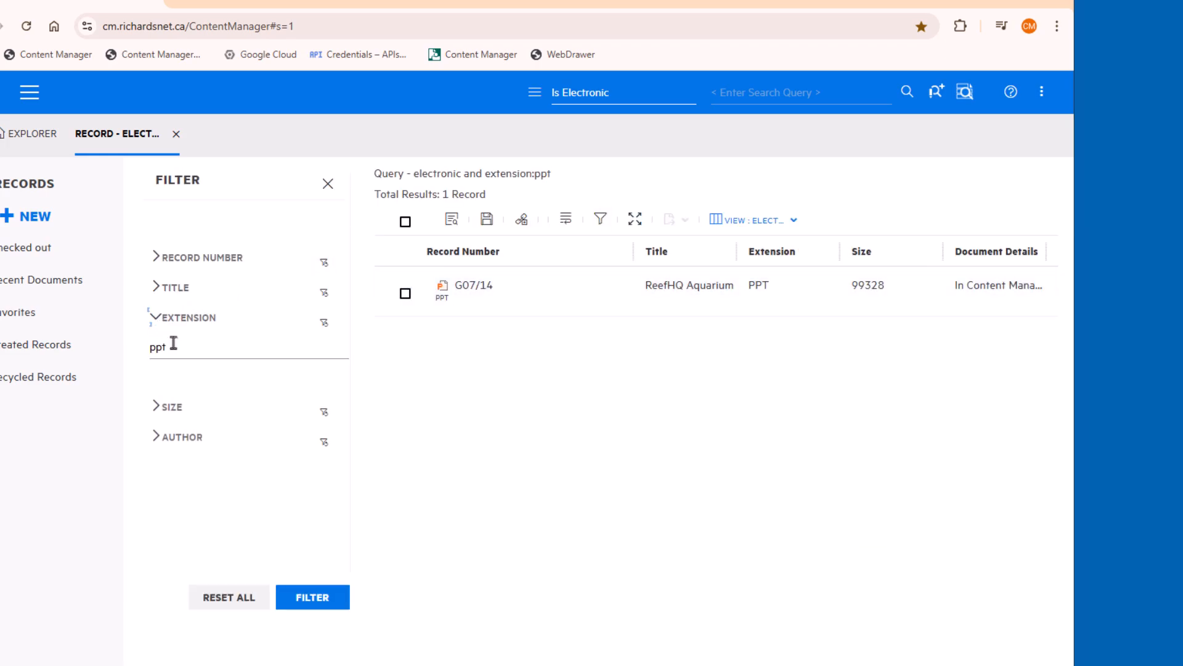
drag(177, 346, 142, 358)
key(BackSpace)
- Filter the electronic records by a size from 100 to 1000
click(154, 408)
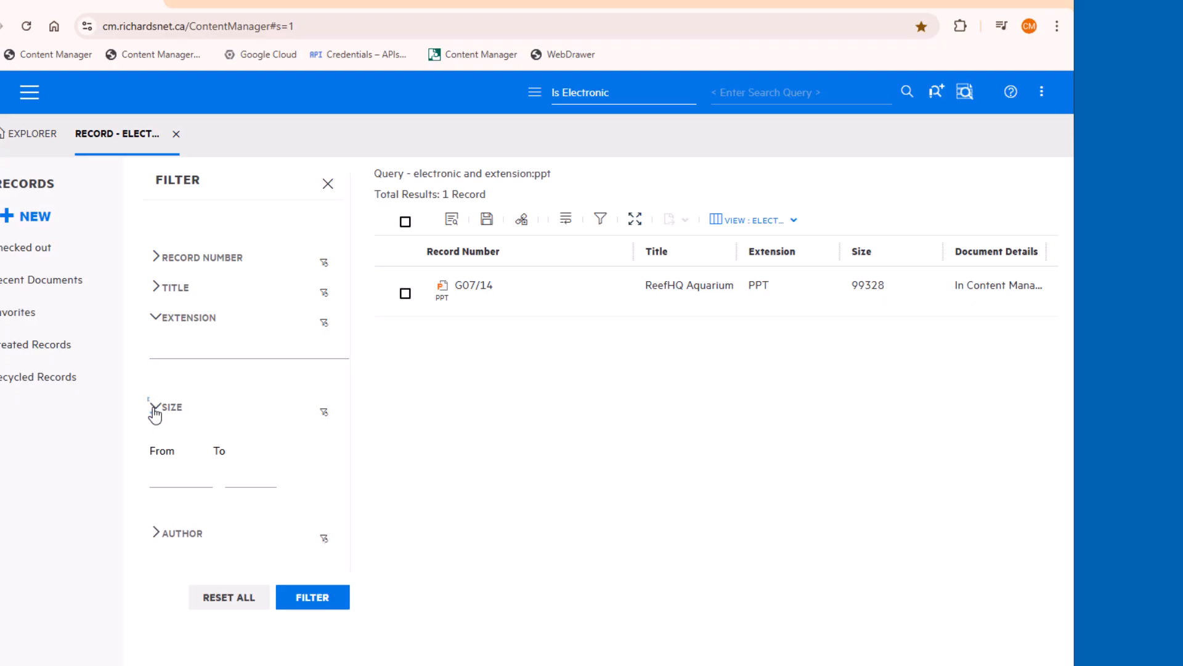
click(168, 465)
text(00)
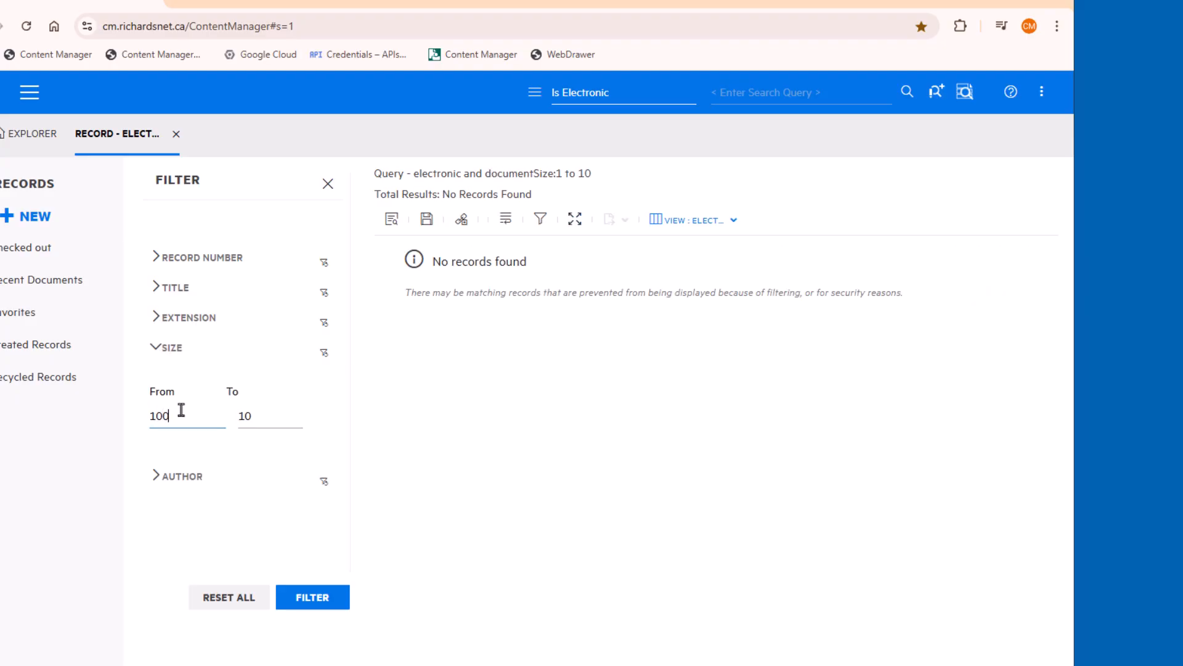
key(Tab)
text(21)
key(BackSpace)
text(1000)
click(311, 597)
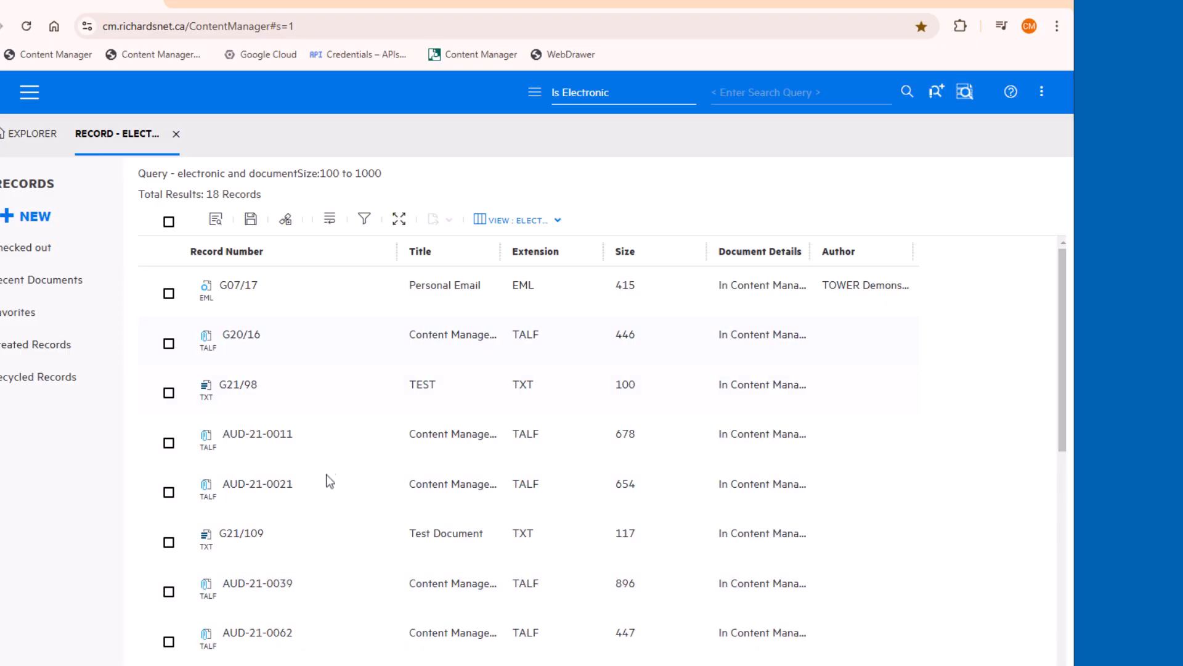
- Reopen the result filters and clear both limits of the size range
click(363, 220)
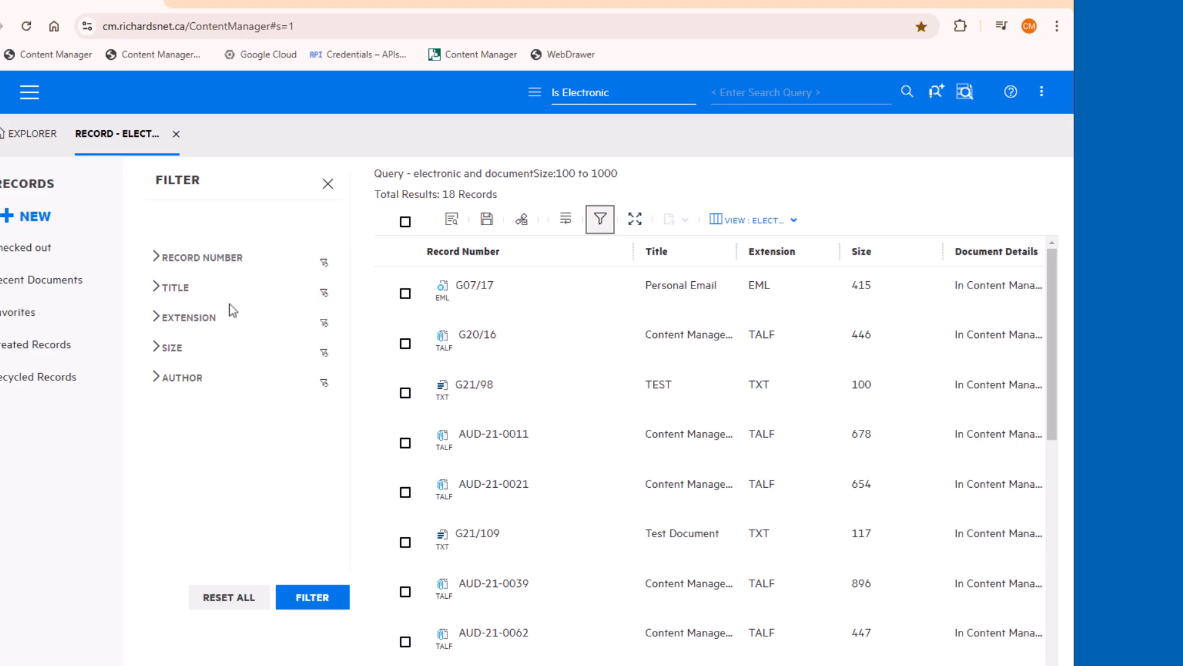
click(159, 355)
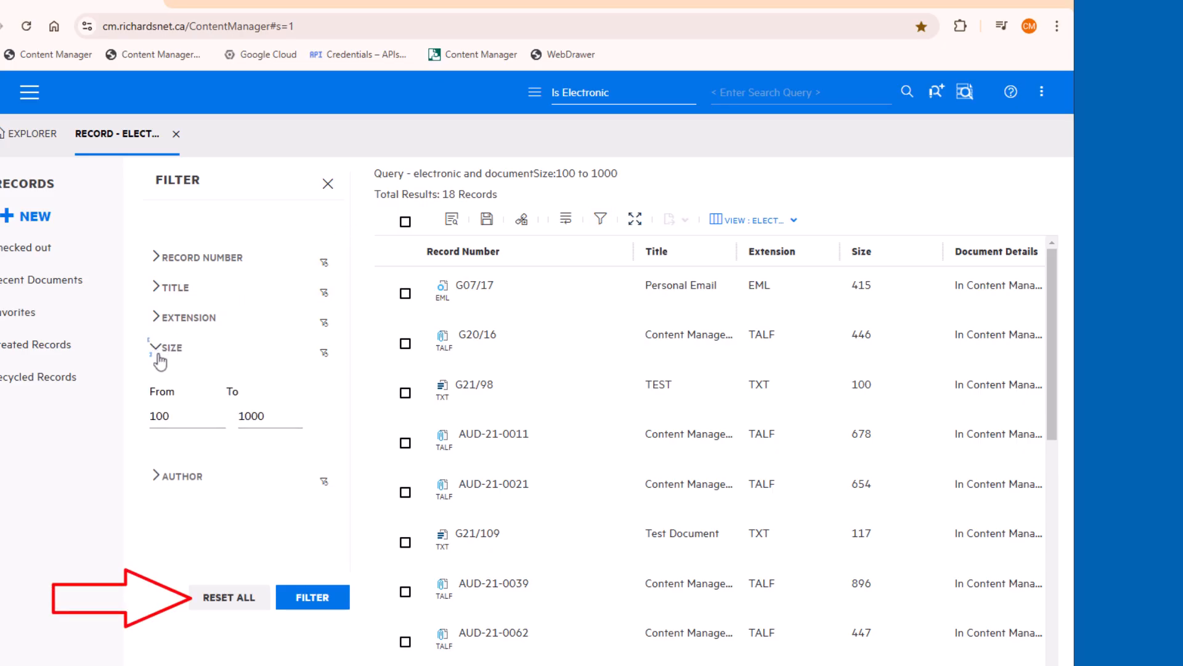
drag(174, 414, 151, 416)
key(BackSpace)
key(Tab)
key(BackSpace)
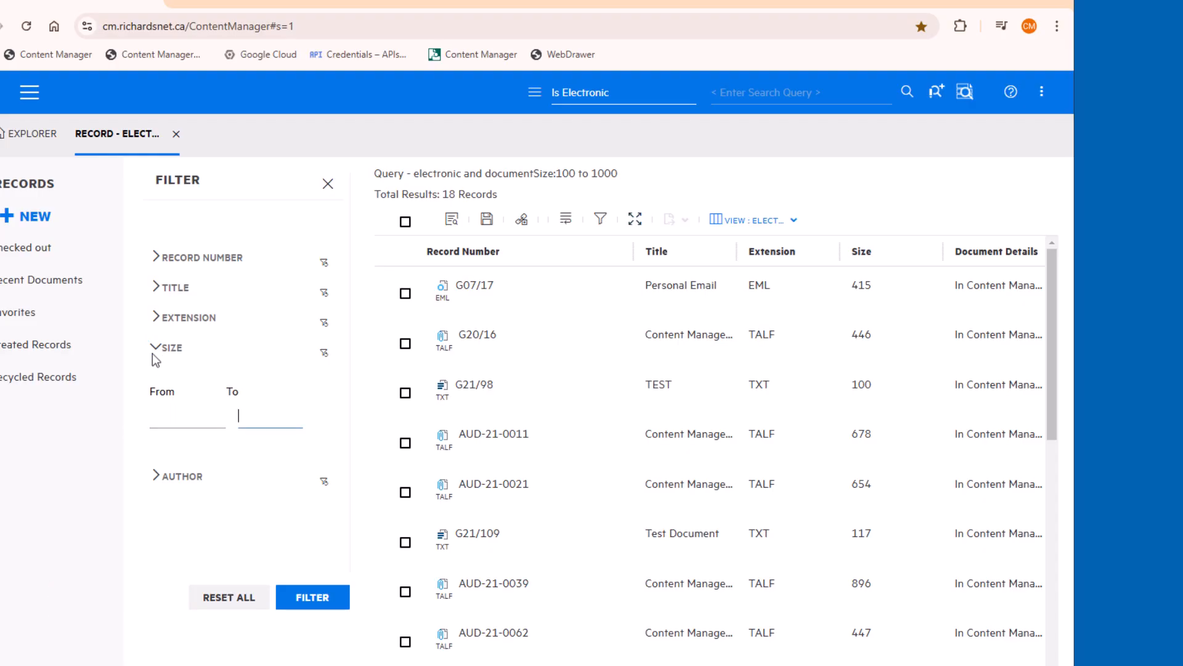
- Filter the electronic records by the author Administrator
click(153, 349)
click(154, 377)
click(168, 410)
text(adm)
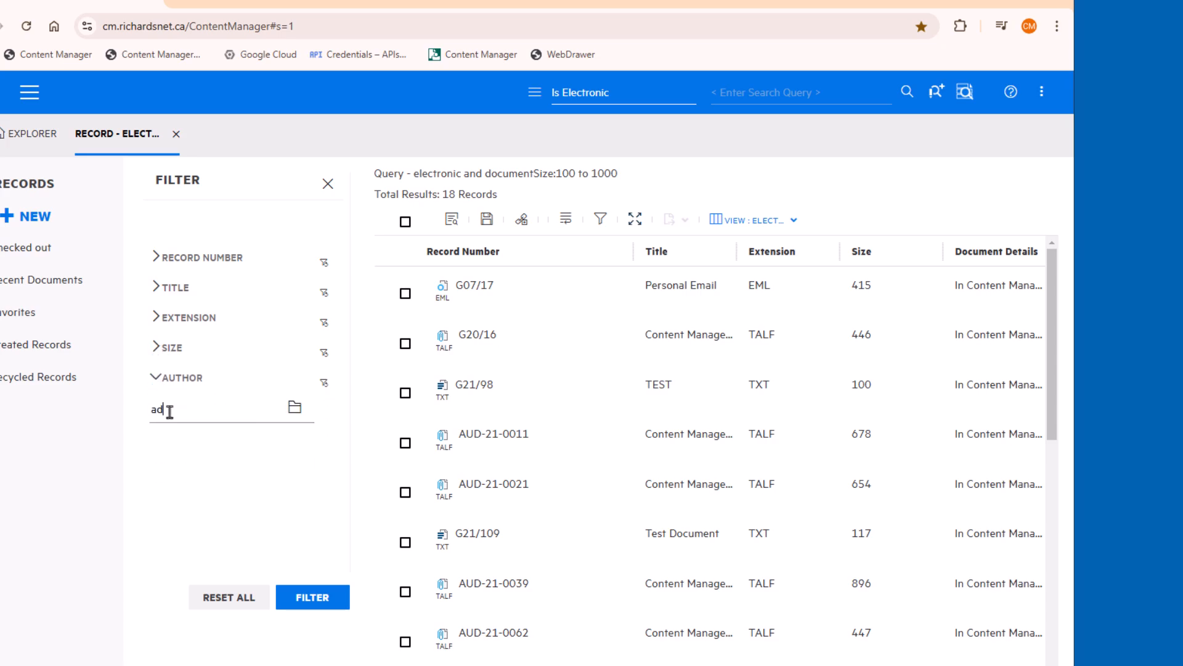
click(190, 495)
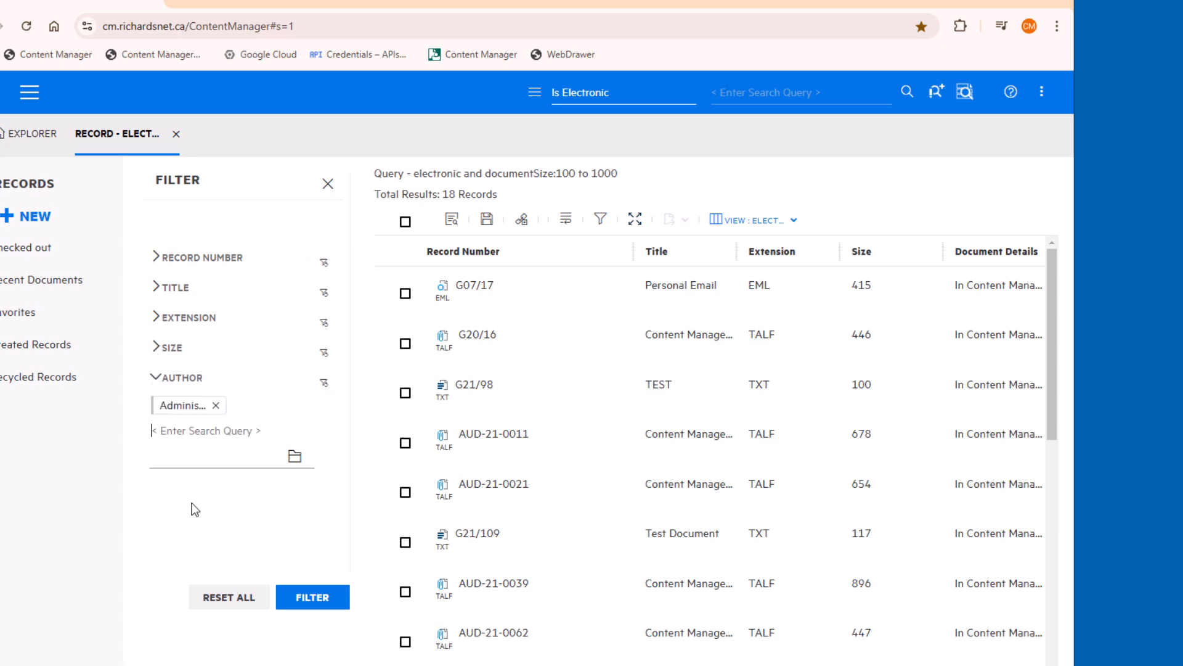
click(312, 597)
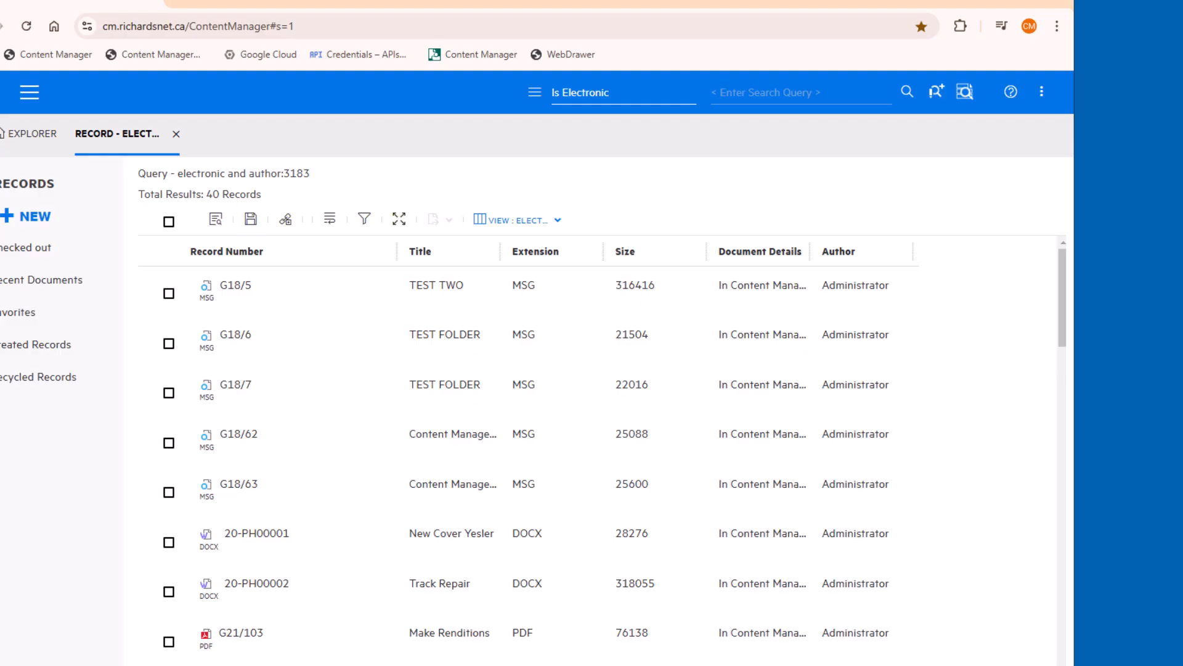
- Mark the Destruction column view as a favorite, apply the configuration, and check the list of favorite views
click(558, 220)
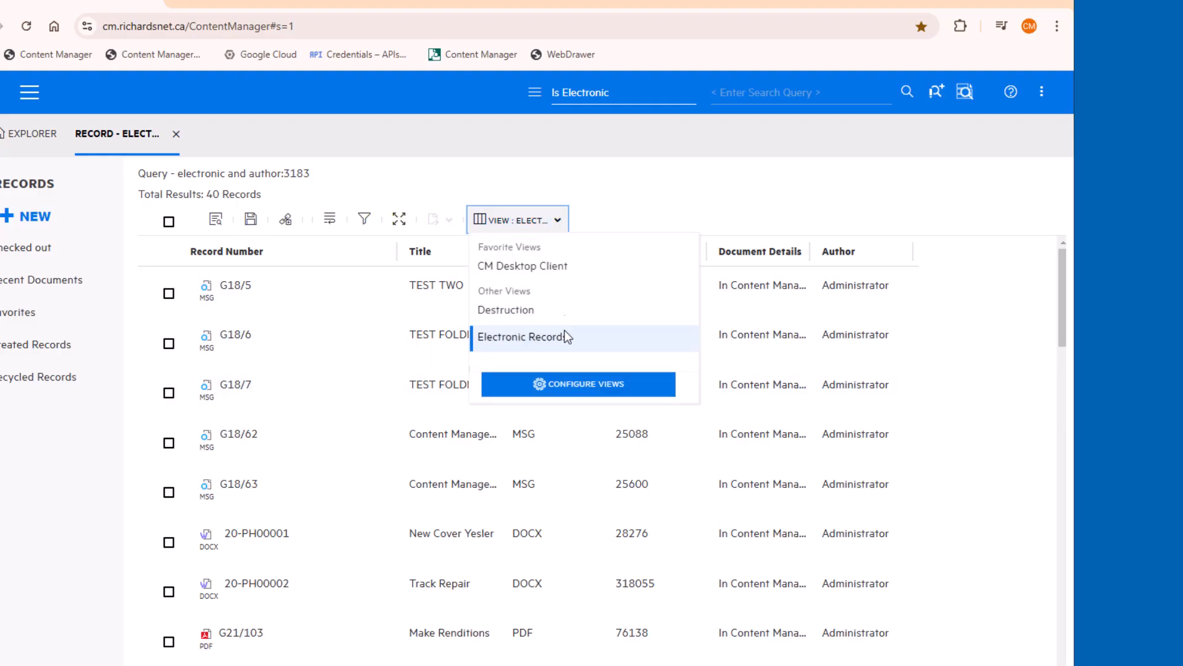
click(566, 391)
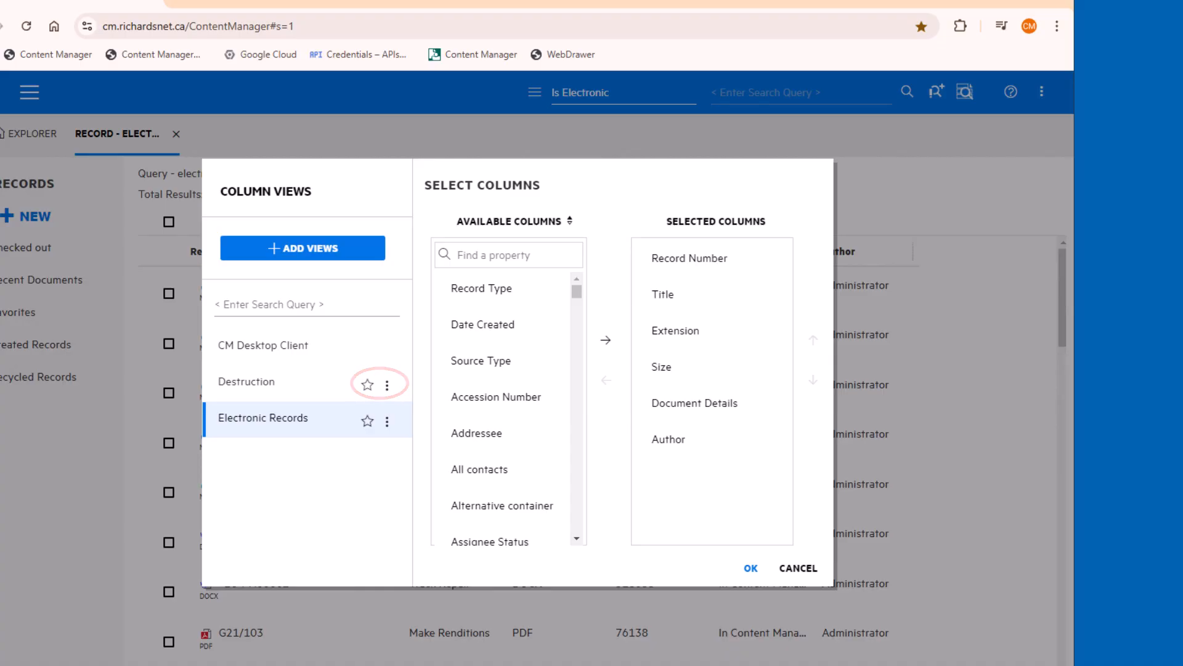
click(387, 385)
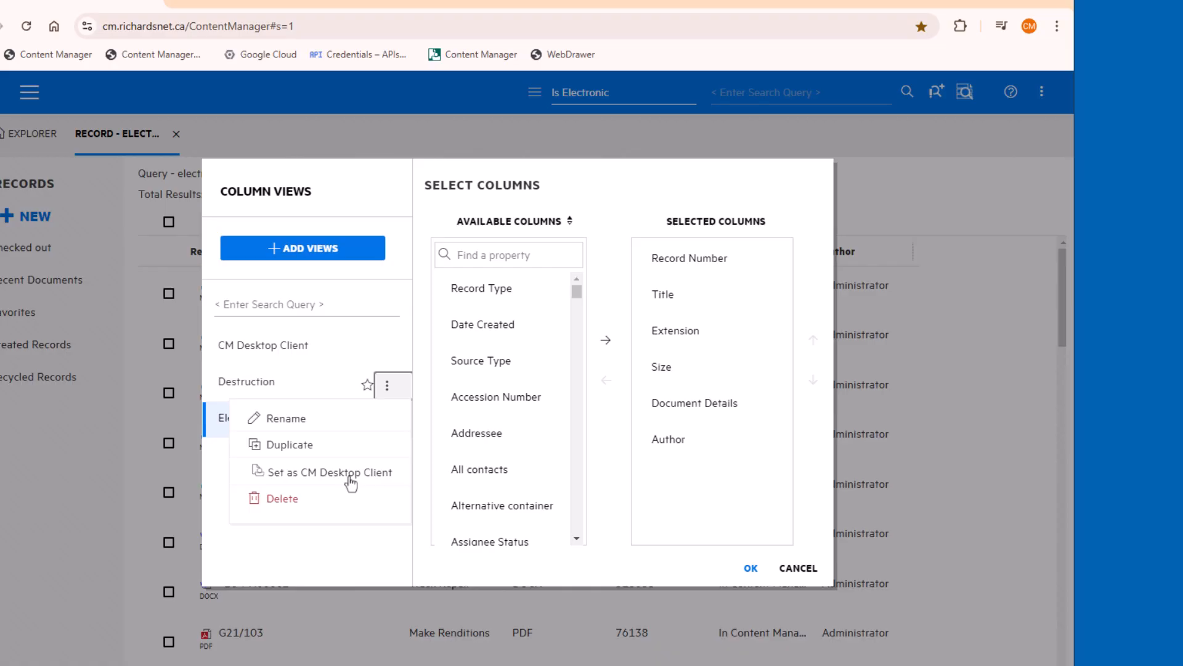
click(387, 388)
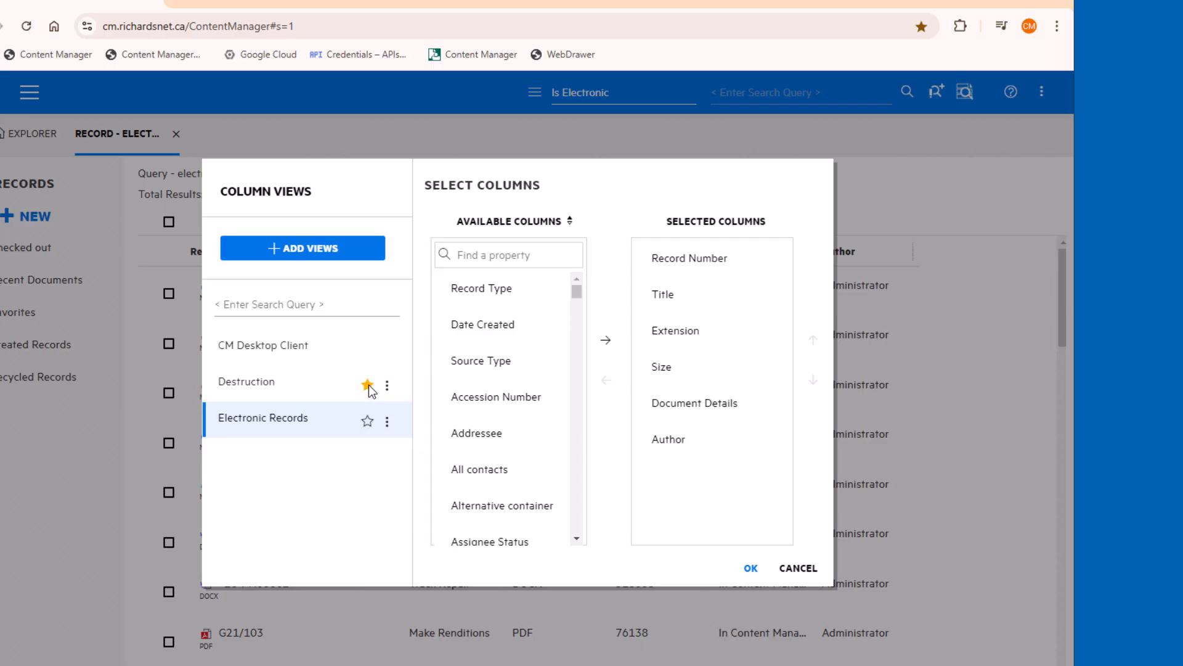
click(368, 386)
click(751, 567)
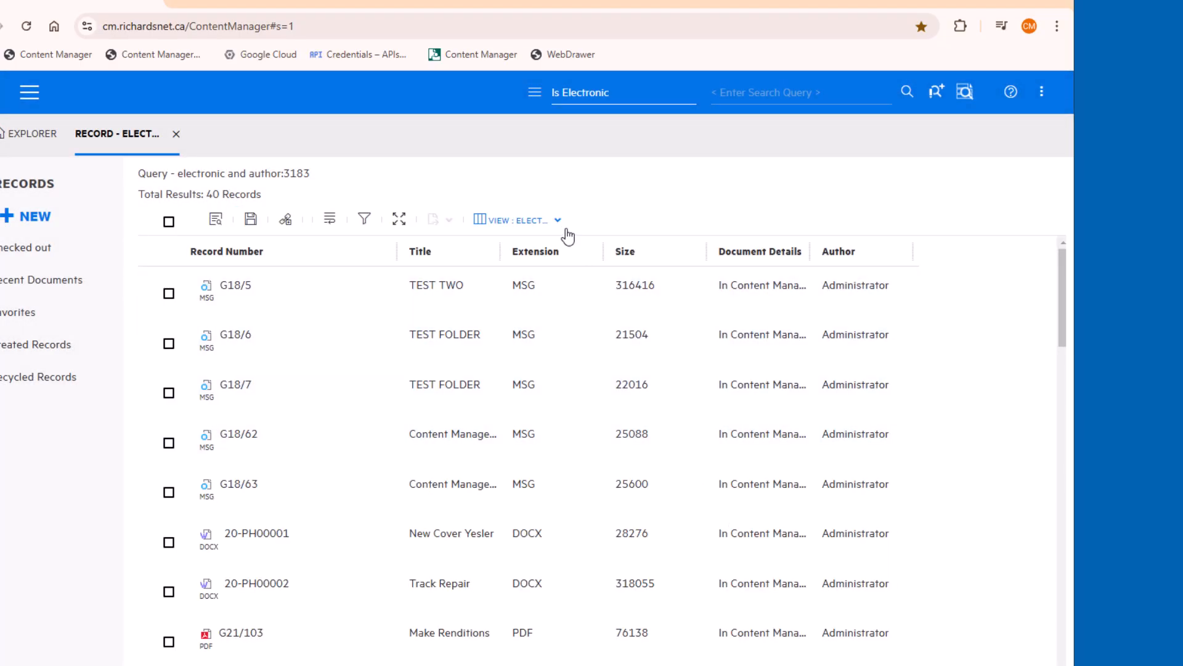
click(557, 223)
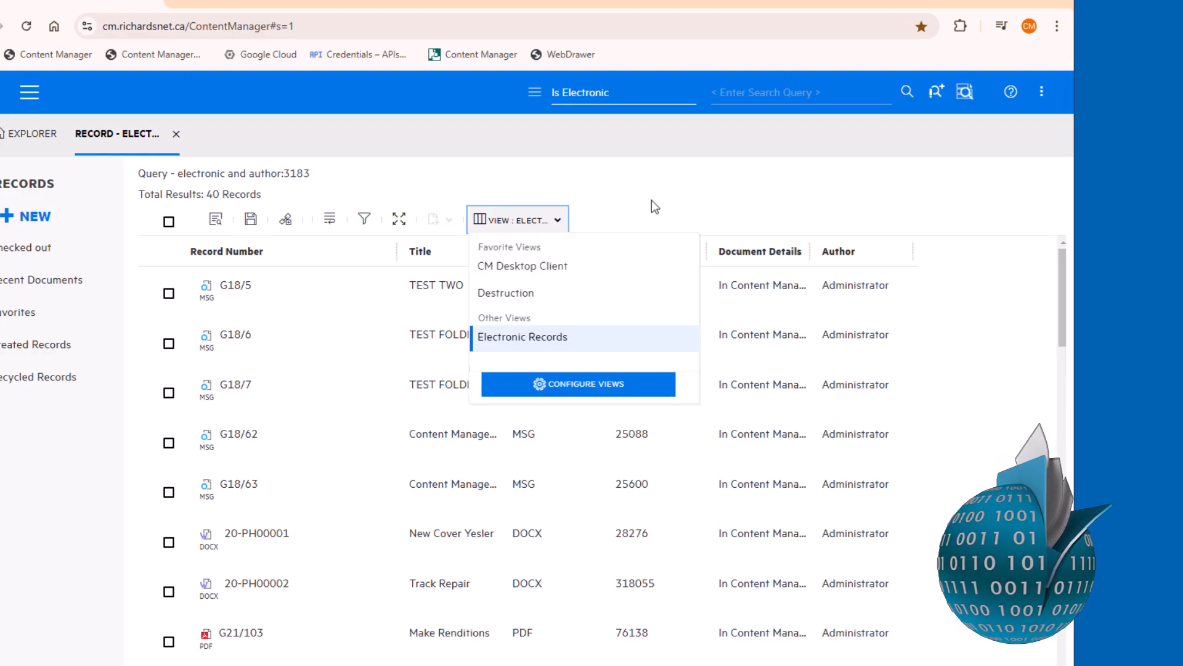
click(683, 183)
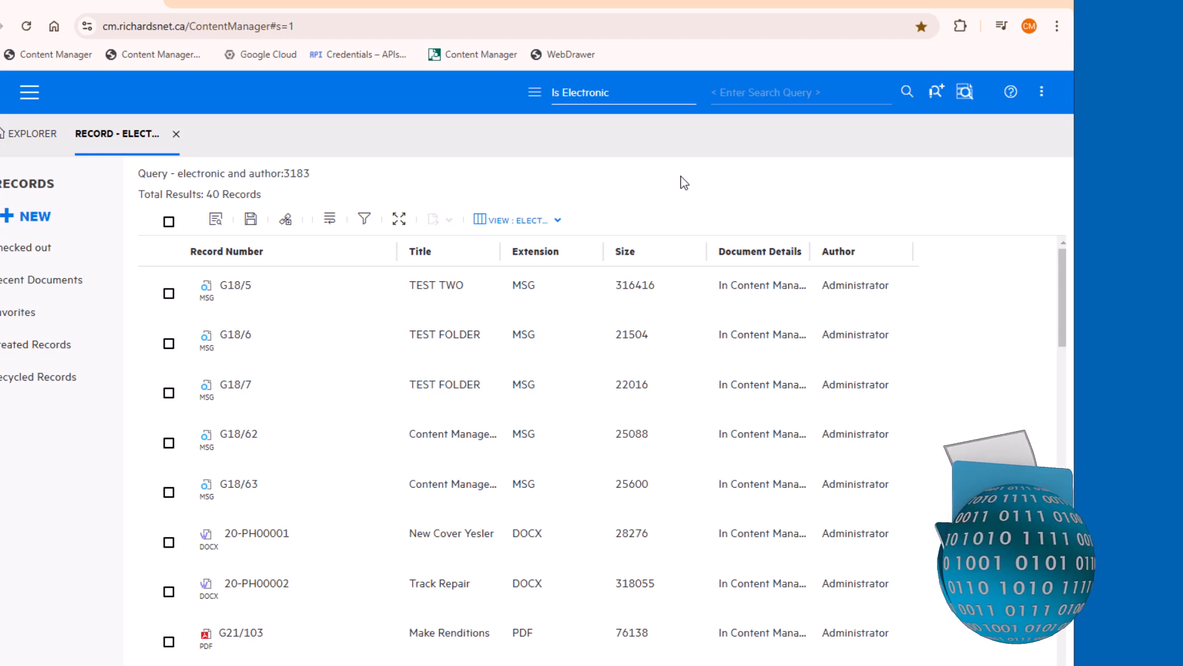